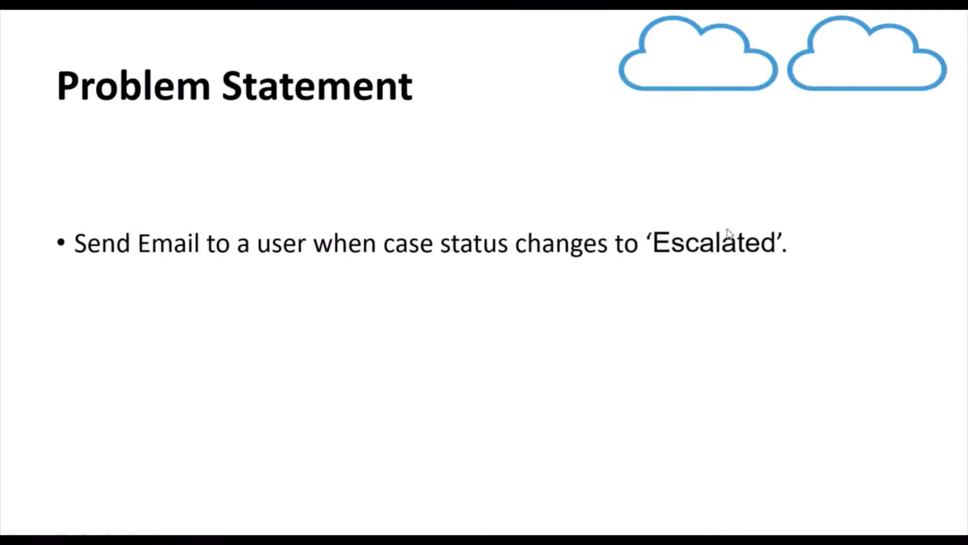
Switch from the PowerPoint problem-statement slide to the Salesforce Setup window
key("alt+Tab")
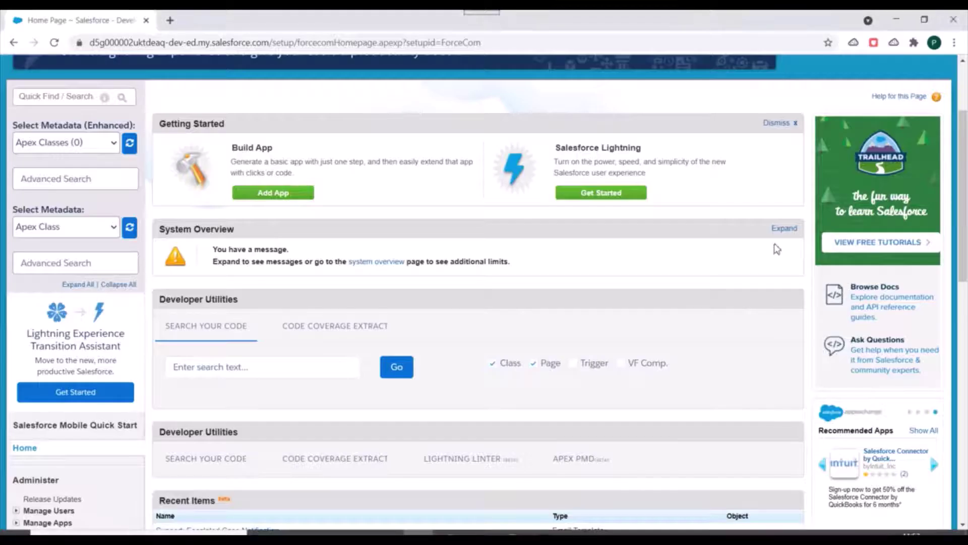
Find Email Alerts via Quick Find 'email alert' in a new tab and start a New Email Alert
scroll(62, 196, "up", 3)
left_click(56, 223)
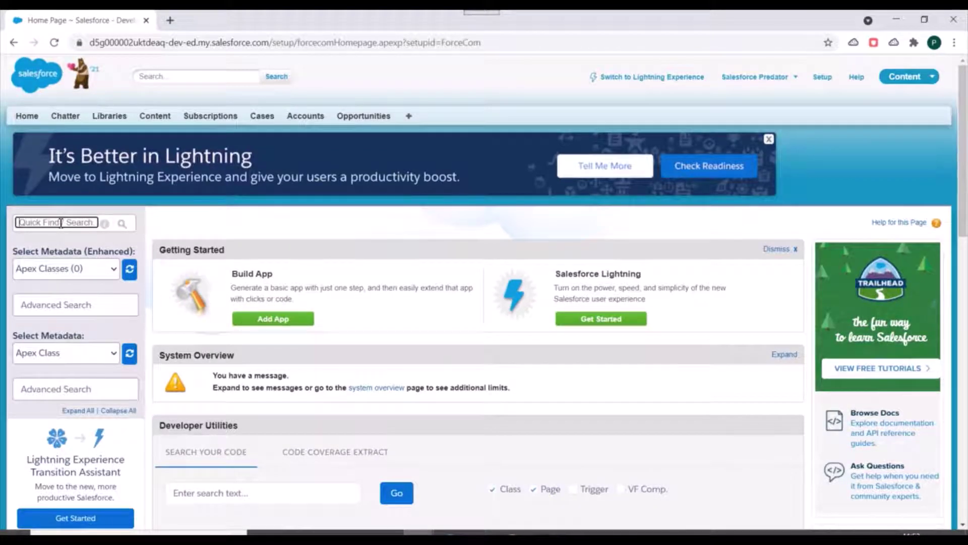
type("email aler")
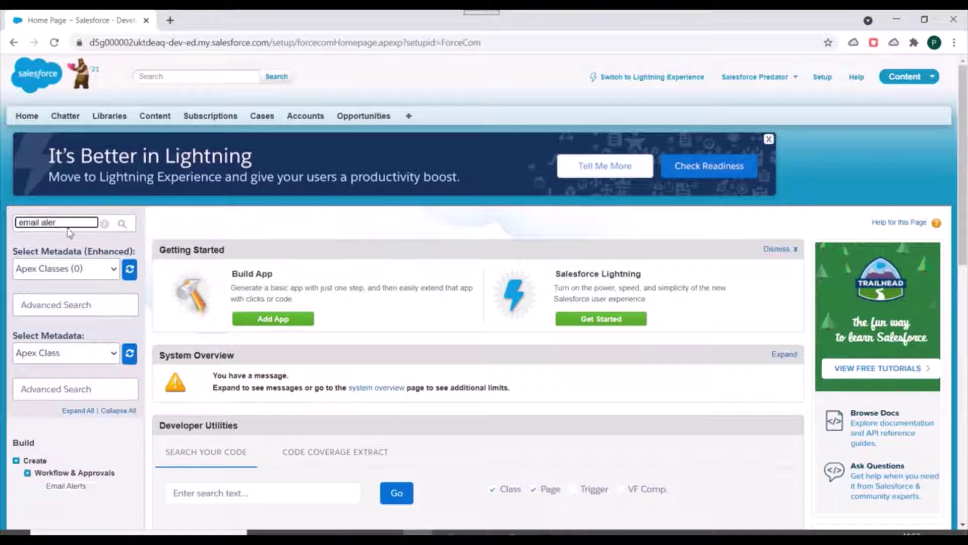
middle_click(65, 486)
left_click(220, 23)
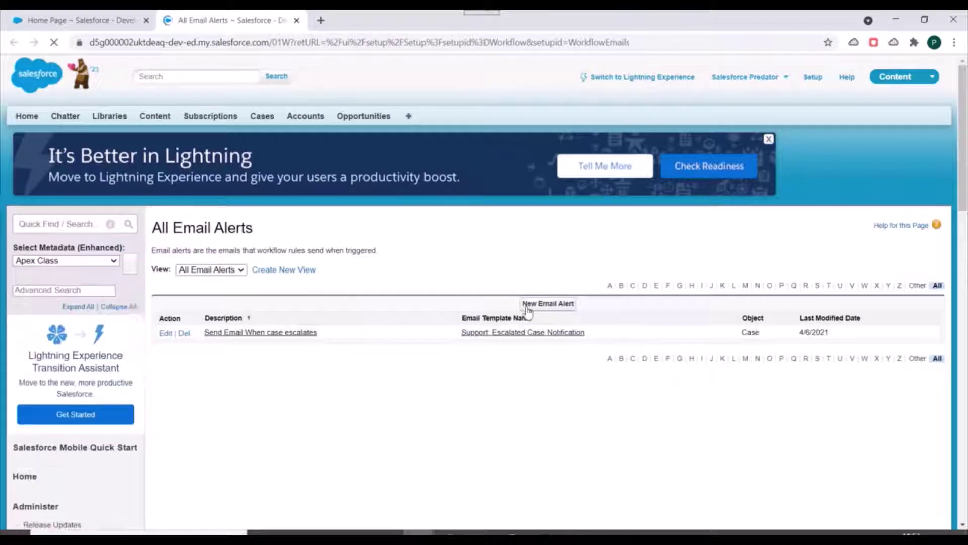
left_click(535, 304)
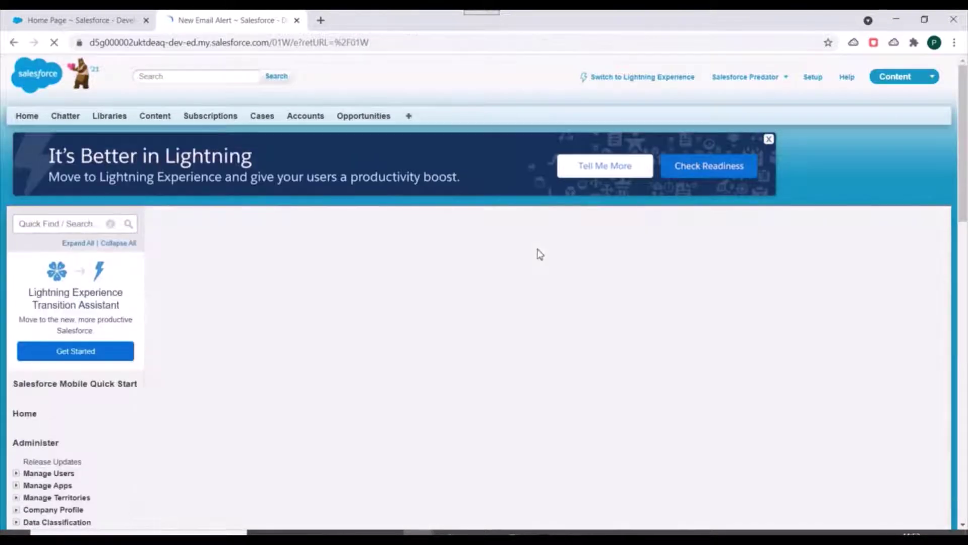
left_click(330, 315)
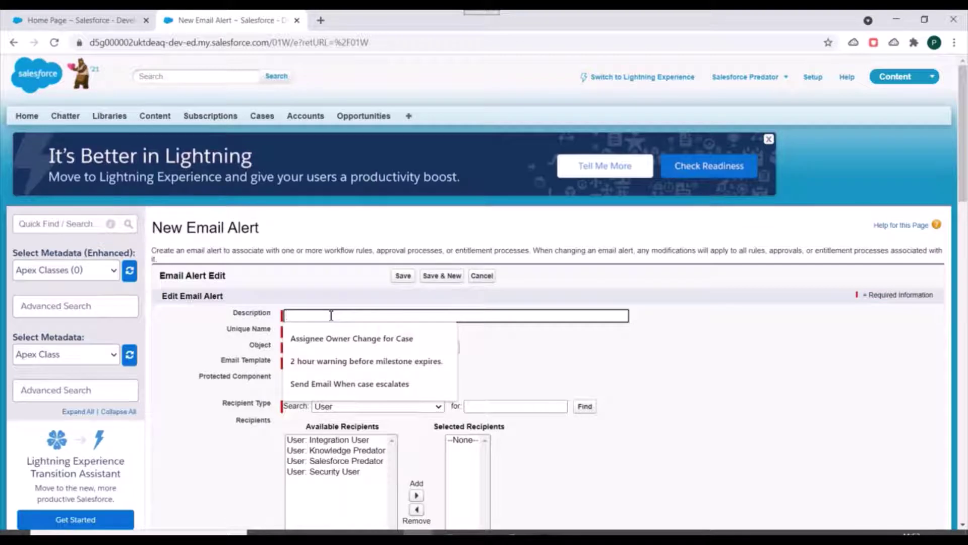
Enter description 'Case Escalation Email', auto-fill unique name Case_Escalation_Email, and set object to Case
type("Case Escalation Email")
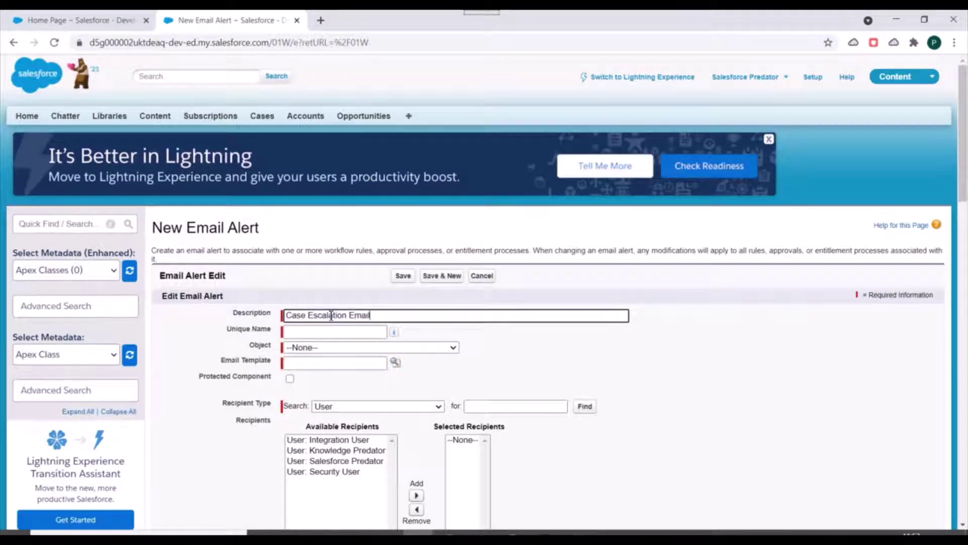
scroll(339, 333, "down", 2)
left_click(407, 231)
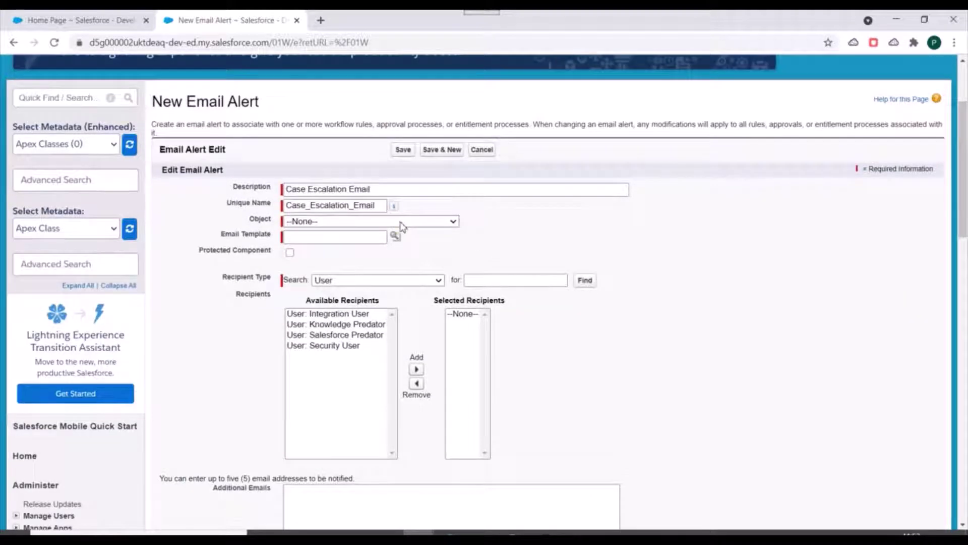
left_click(401, 222)
key("c")
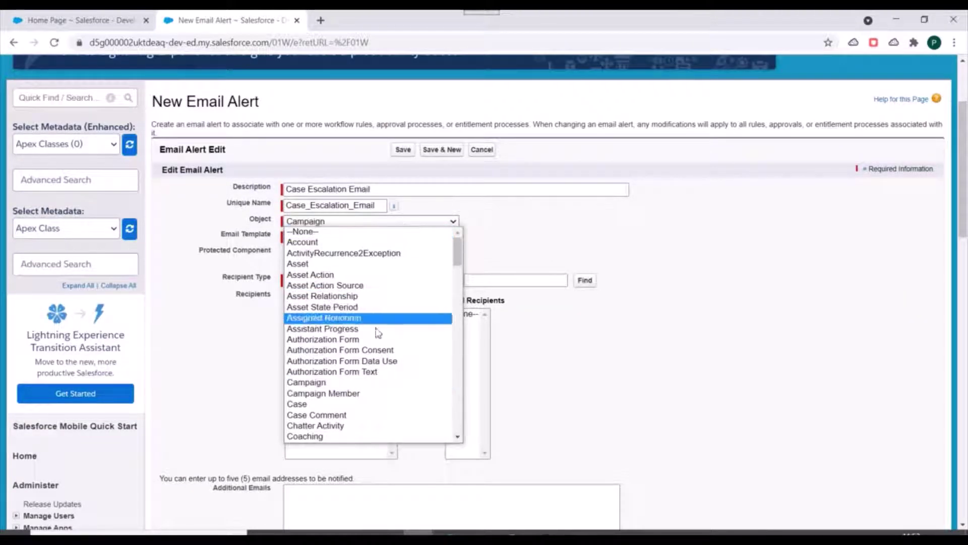
left_click(353, 404)
scroll(432, 221, "down", 1)
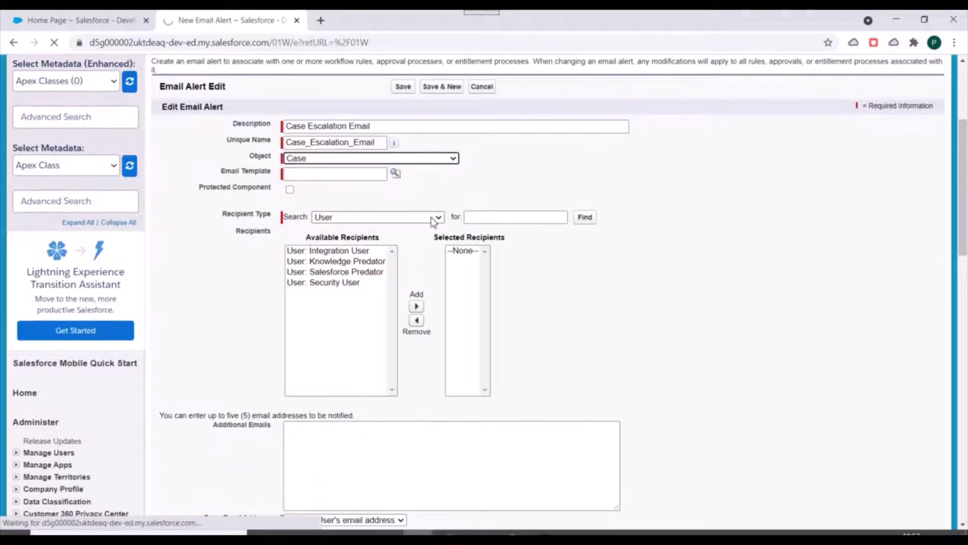
scroll(319, 312, "down", 1)
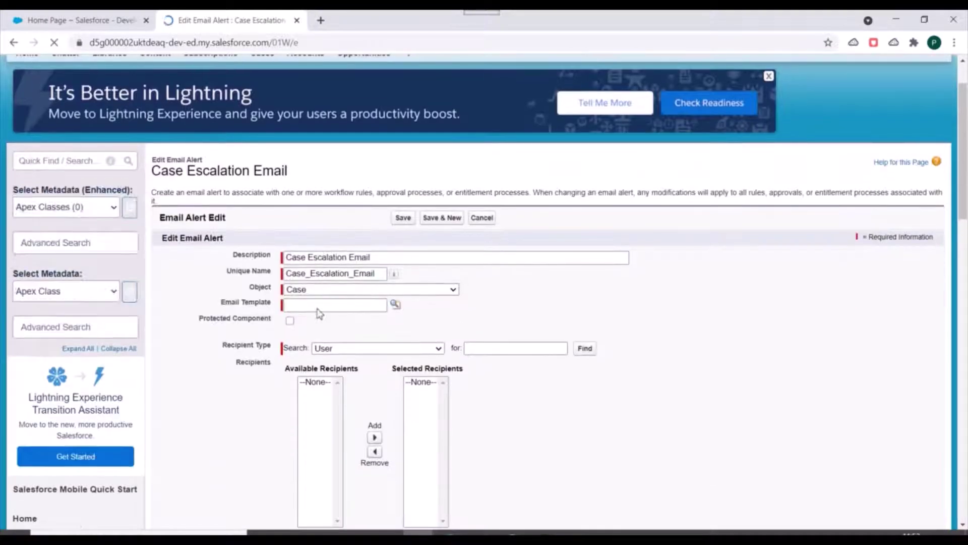
scroll(319, 313, "down", 1)
left_click_drag(221, 240, 267, 245)
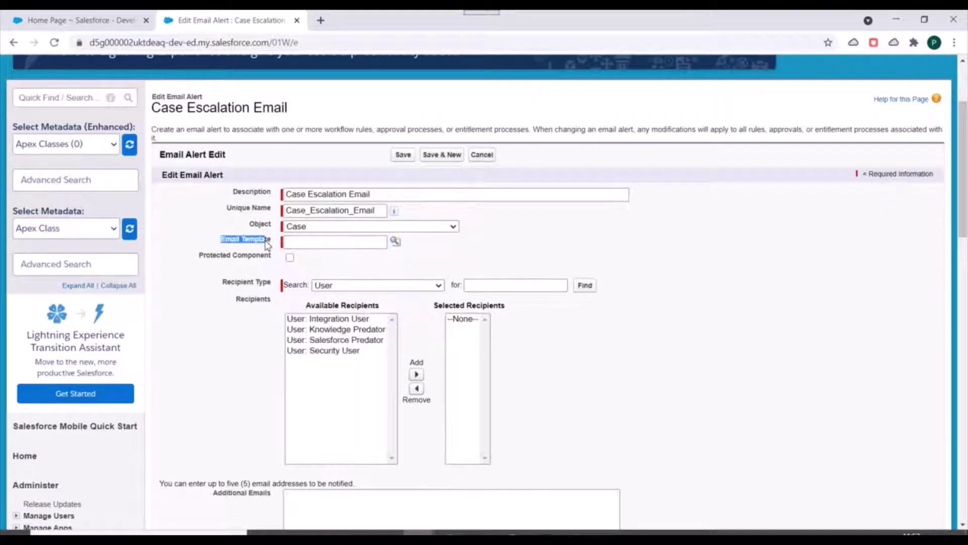
Choose 'Support: Escalated Case Notification' from the Email Template lookup
left_click(395, 241)
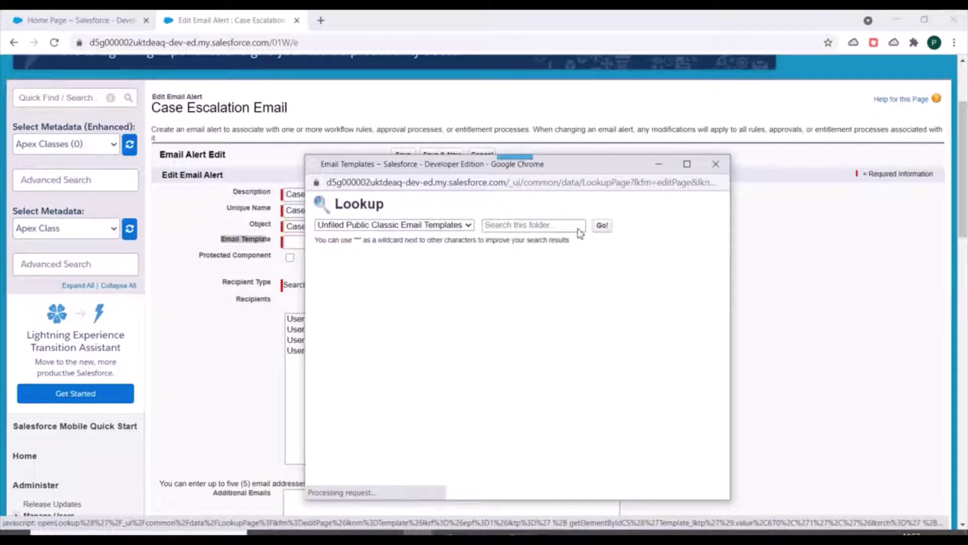
scroll(448, 363, "down", 1)
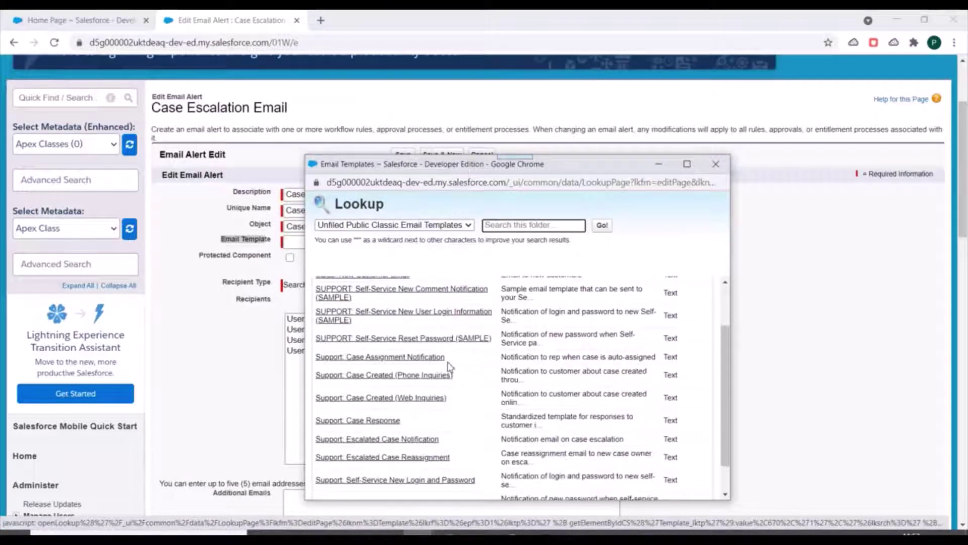
scroll(449, 364, "down", 1)
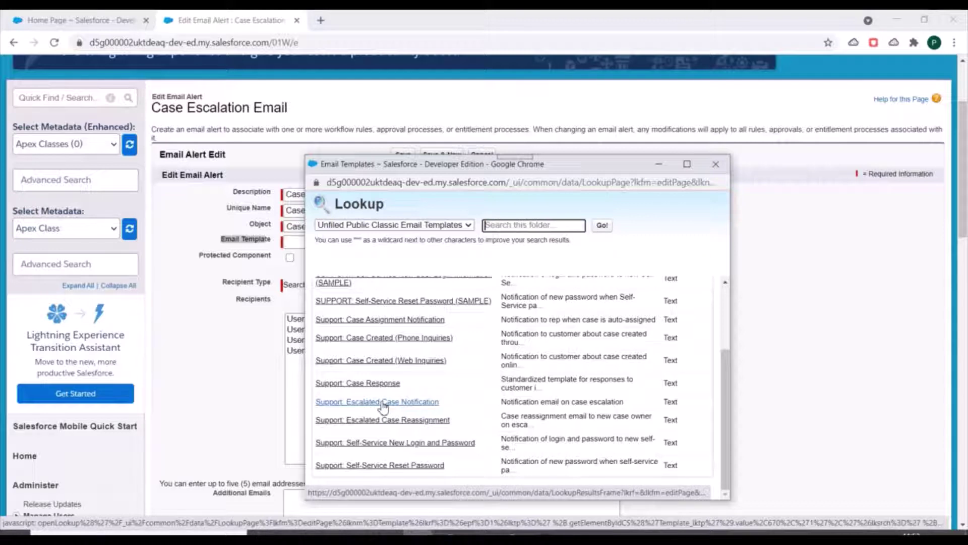
left_click(383, 402)
scroll(655, 293, "down", 2)
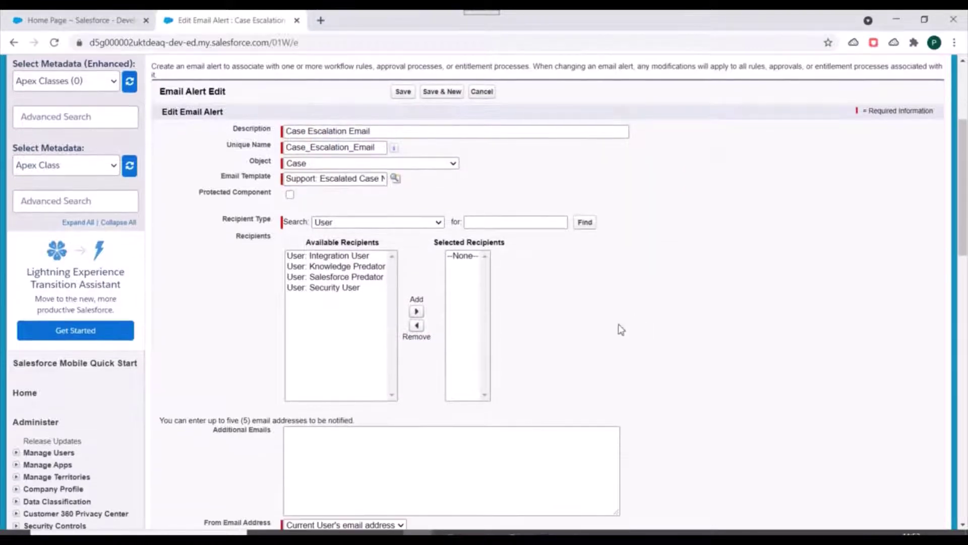
Add the logged-in user as a User-type recipient of the alert
left_click(337, 223)
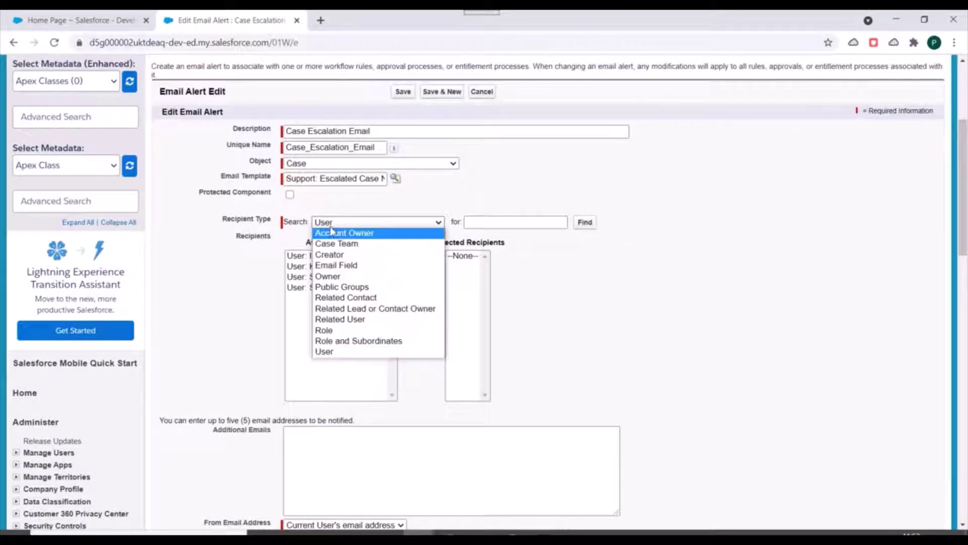
left_click(412, 206)
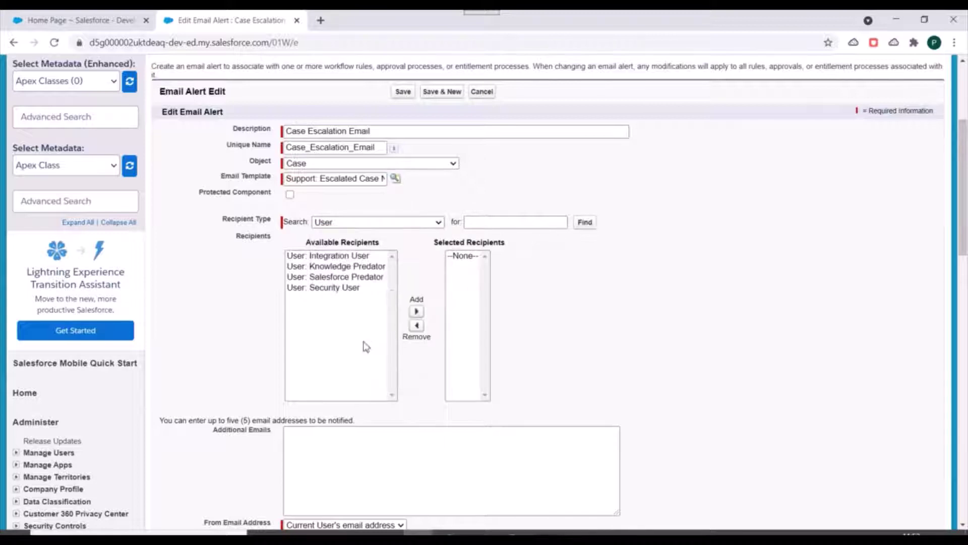
left_click(334, 277)
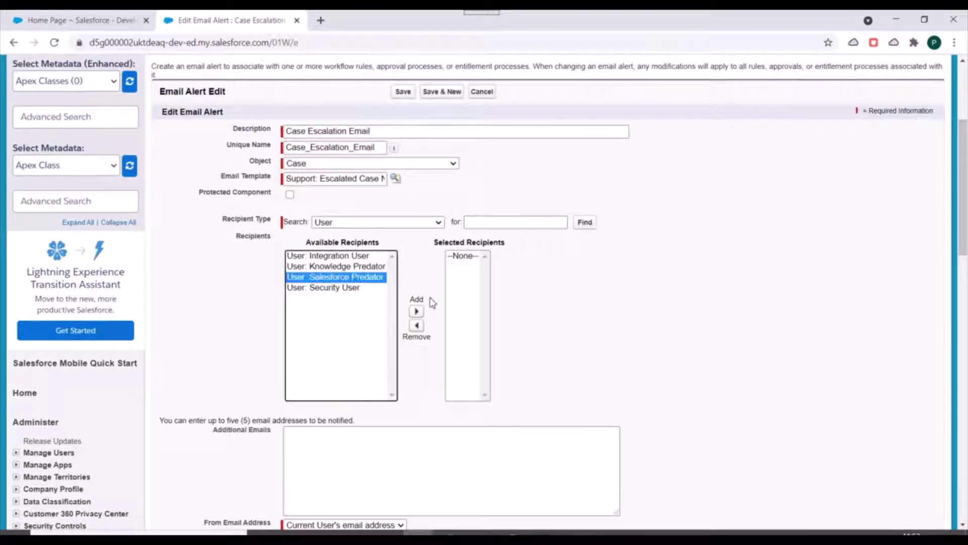
left_click(416, 311)
Save the Case Escalation Email alert and review its detail page
scroll(673, 218, "down", 1)
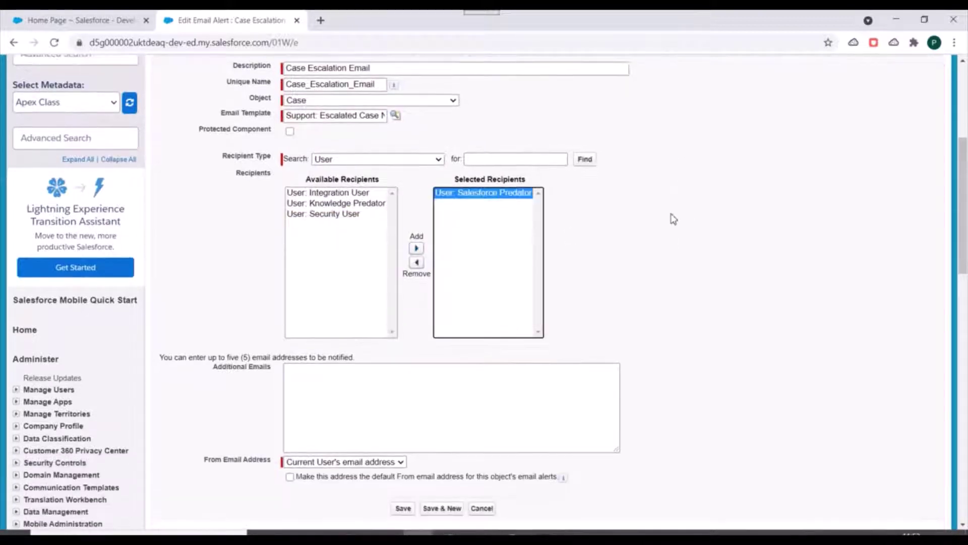
scroll(578, 212, "down", 2)
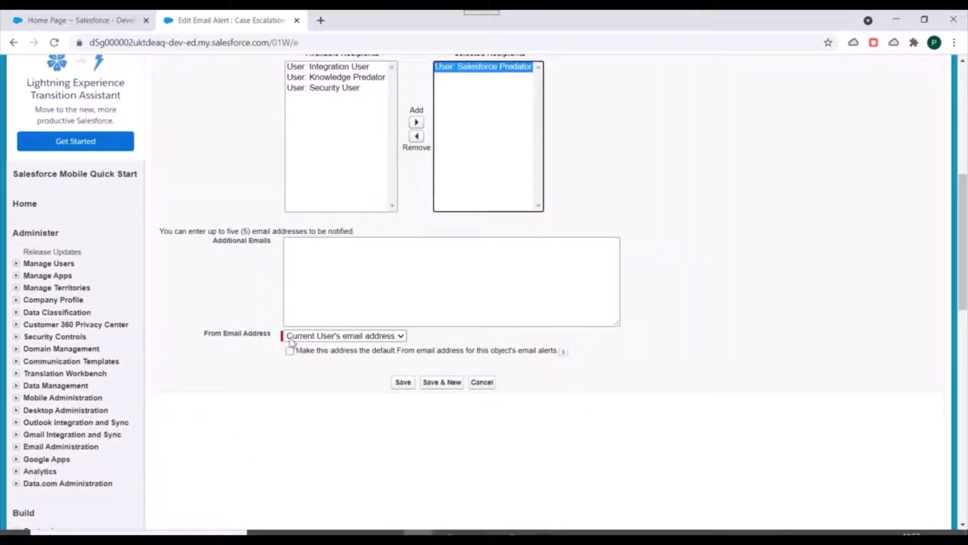
left_click_drag(205, 334, 266, 335)
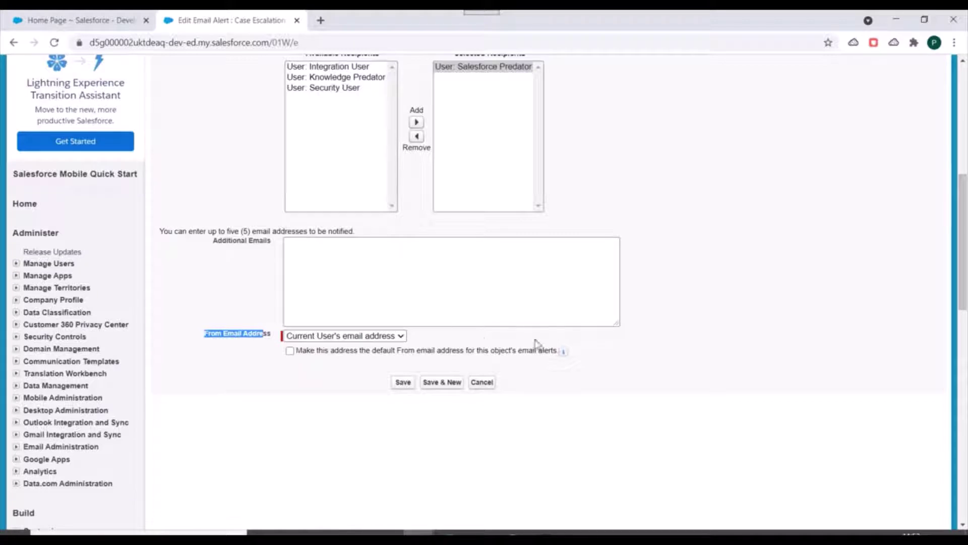
left_click(405, 386)
scroll(741, 302, "up", 4)
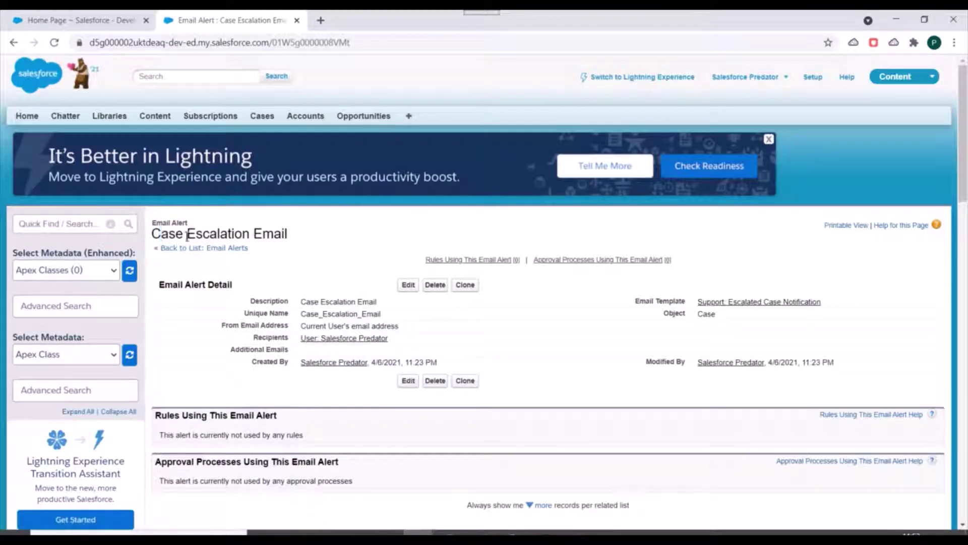
left_click_drag(161, 235, 296, 245)
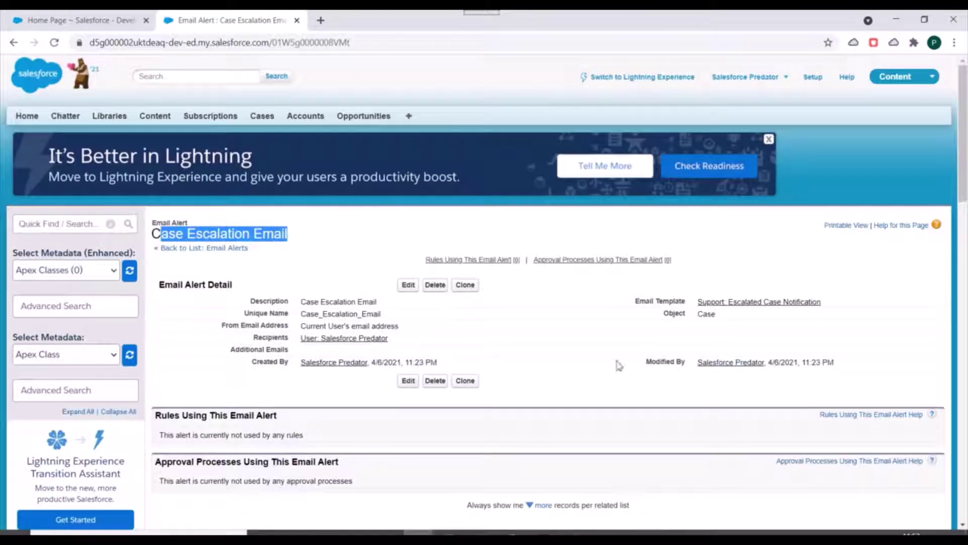
Search Quick Find for Process Builder and open it in a new tab
scroll(555, 348, "down", 1)
scroll(508, 307, "up", 1)
left_click(75, 225)
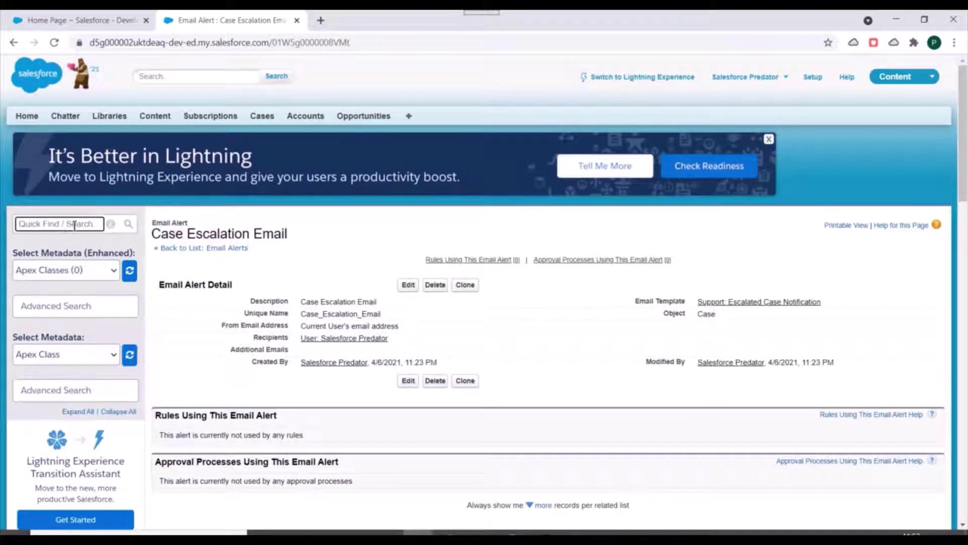
type("Prcoe")
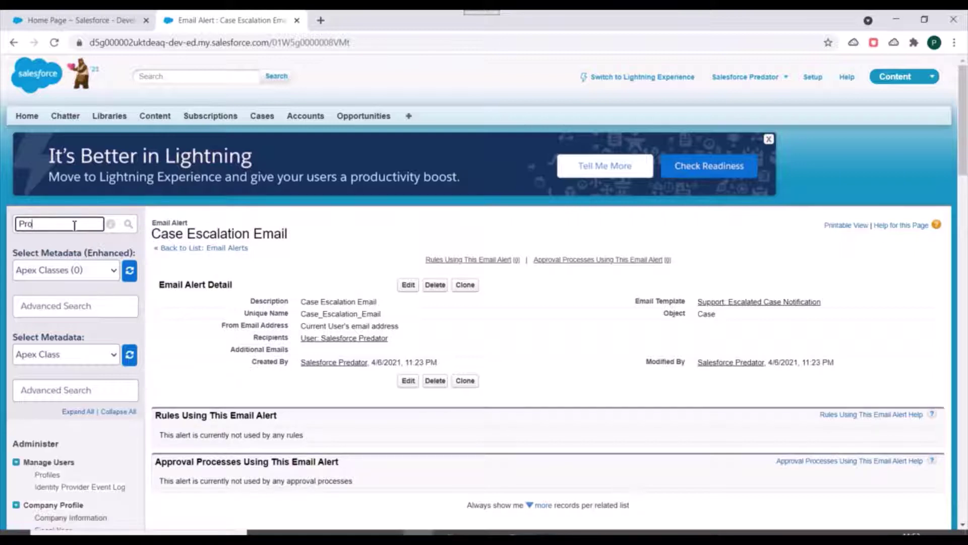
type("cess ")
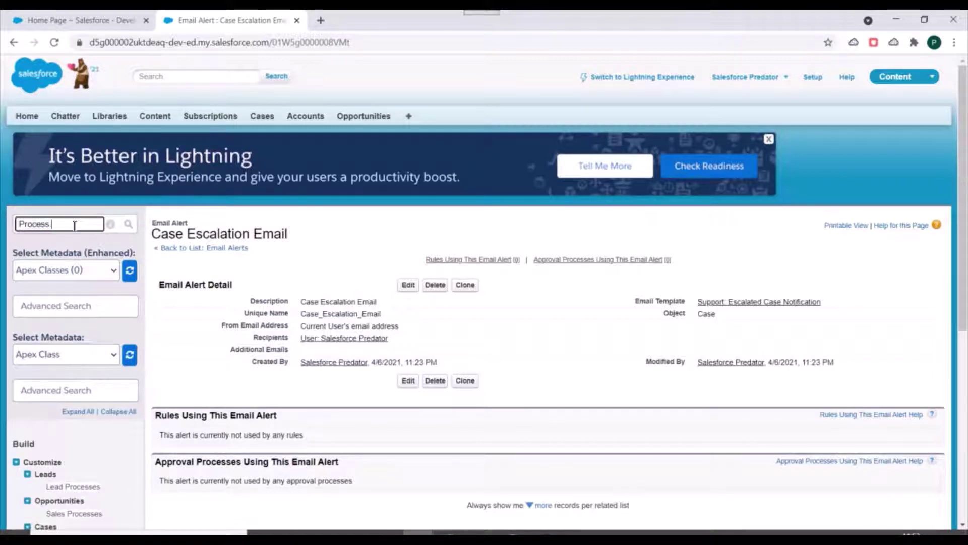
type("bu")
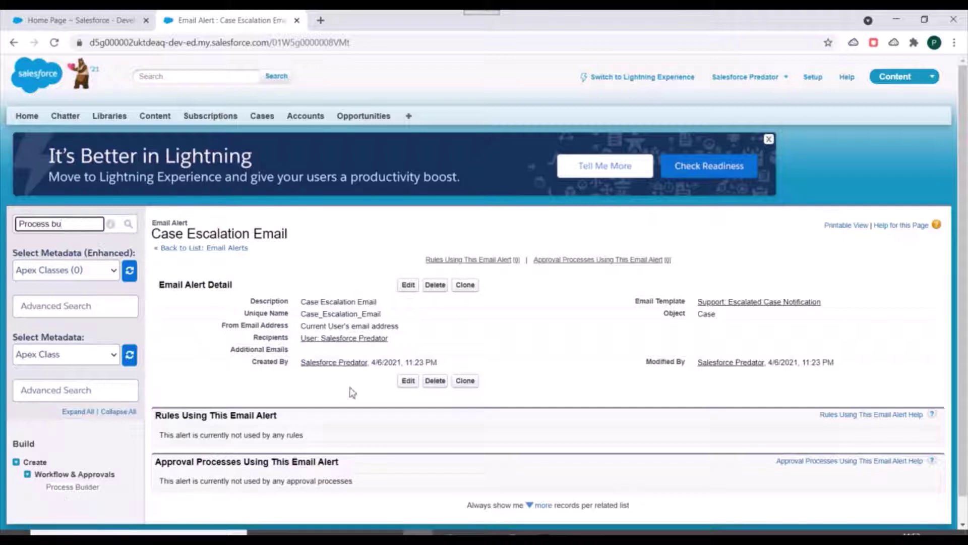
left_click(80, 487, "ctrl")
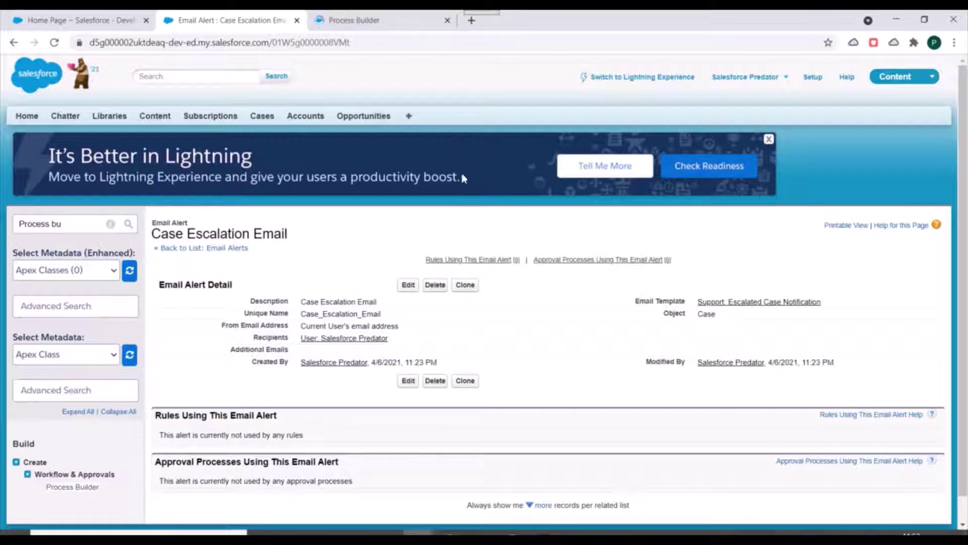
Create process 'Send Email On Case Escalation', auto-filled API name, starting when a record changes
key("ctrl+Tab")
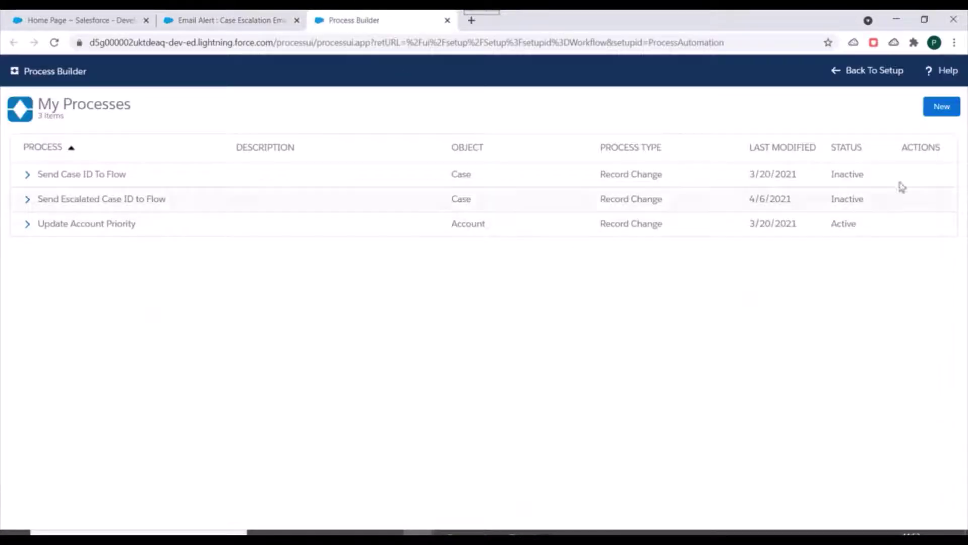
left_click(940, 108)
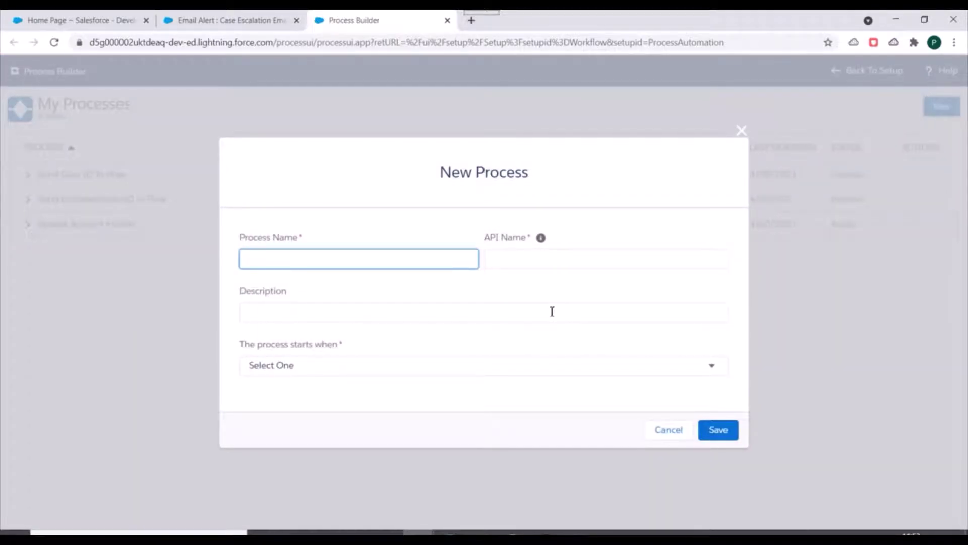
type("Send Email On Case Escalatio")
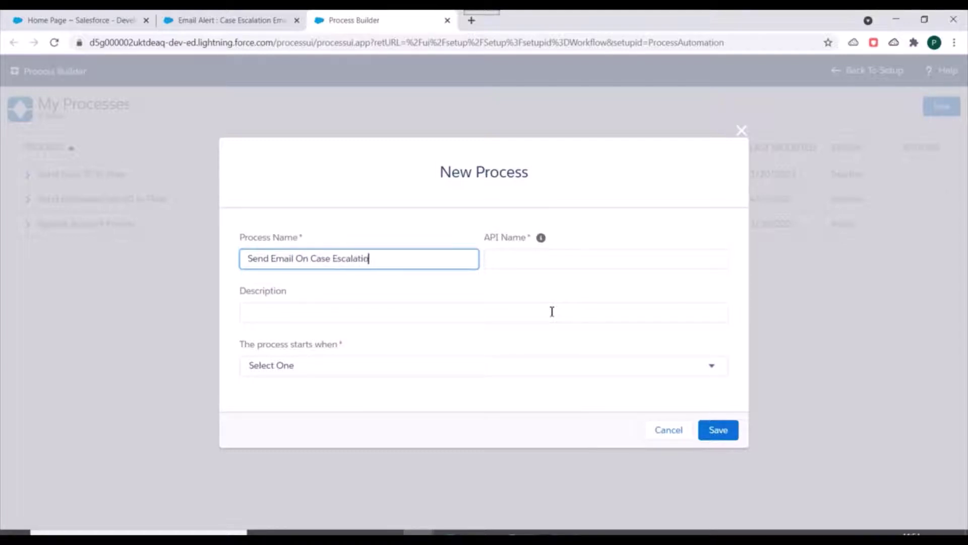
key("Tab")
key("Tab")
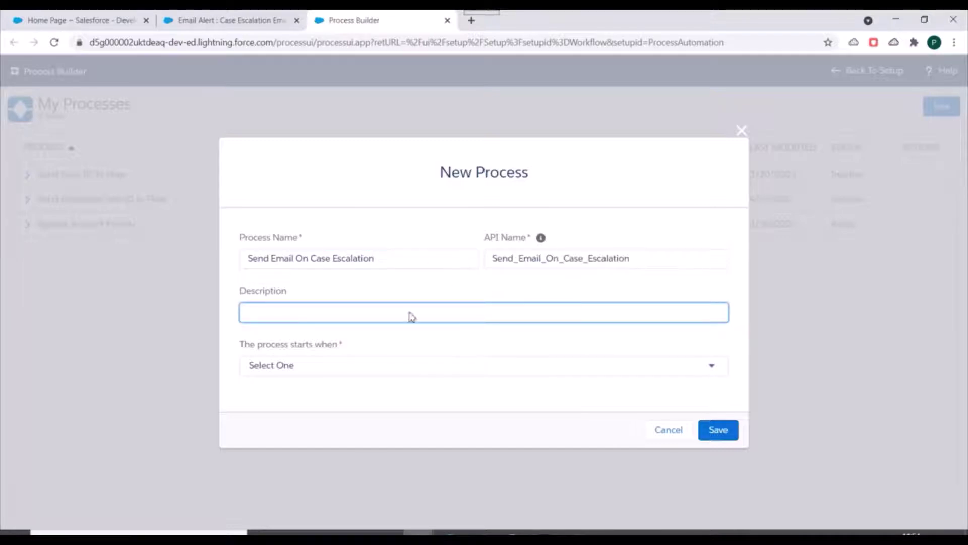
left_click(305, 375)
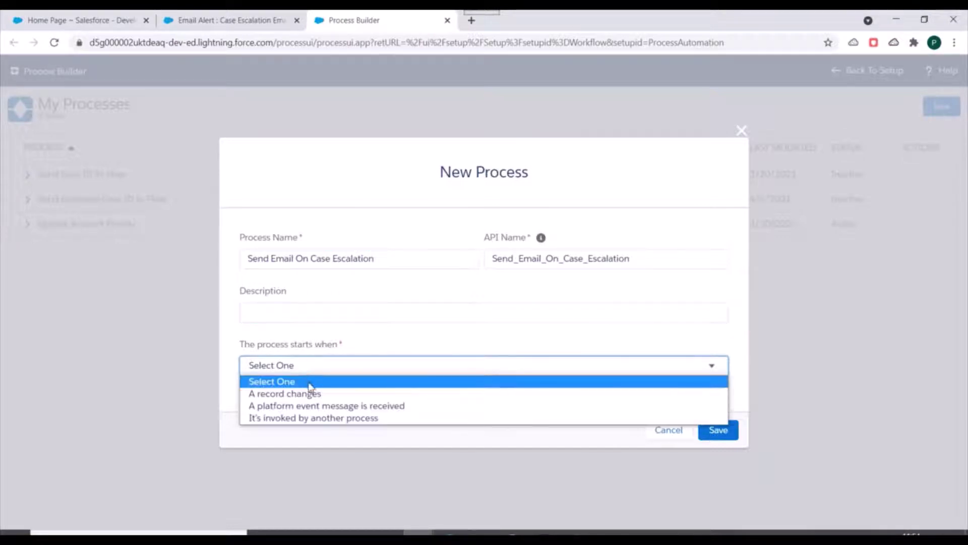
left_click(302, 395)
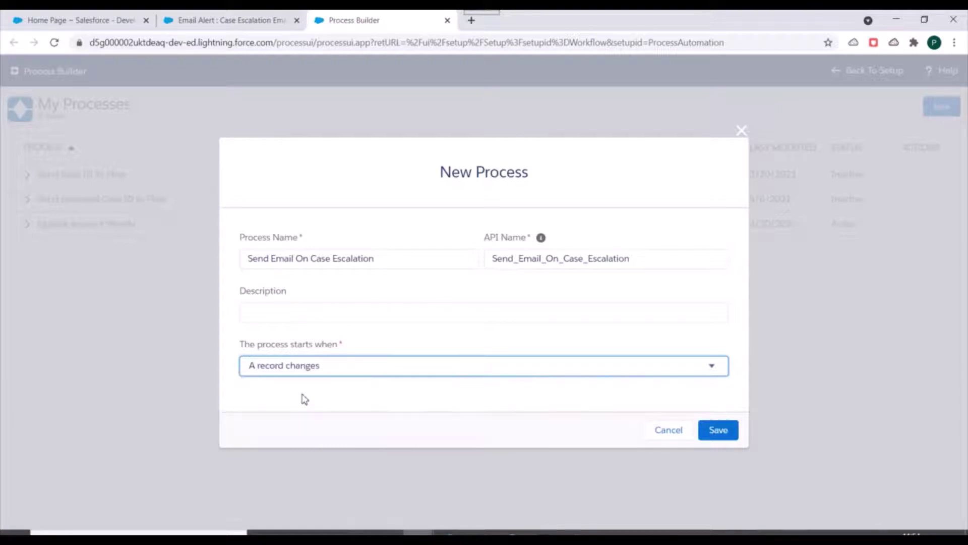
left_click(715, 430)
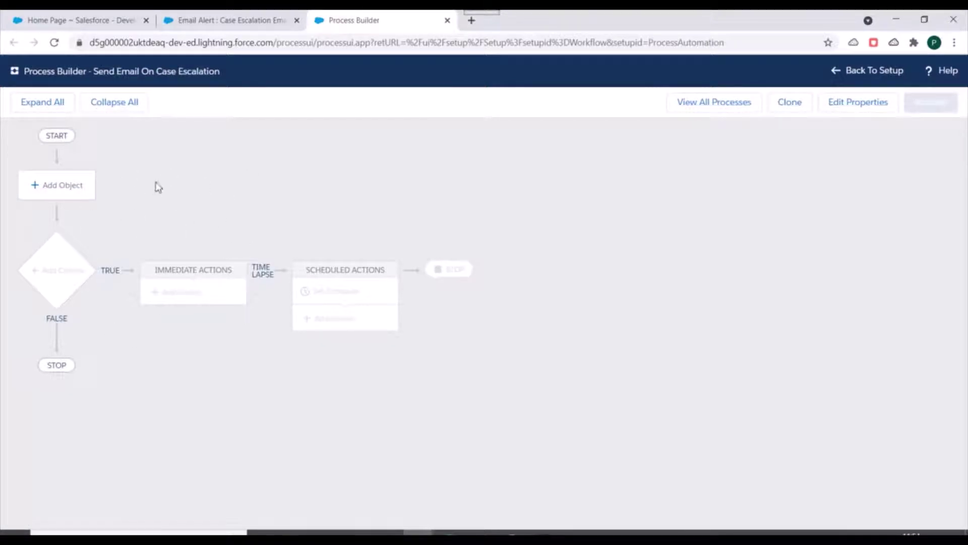
Set Case as the process object, triggering when a record is created or edited
left_click(40, 188)
left_click(586, 195)
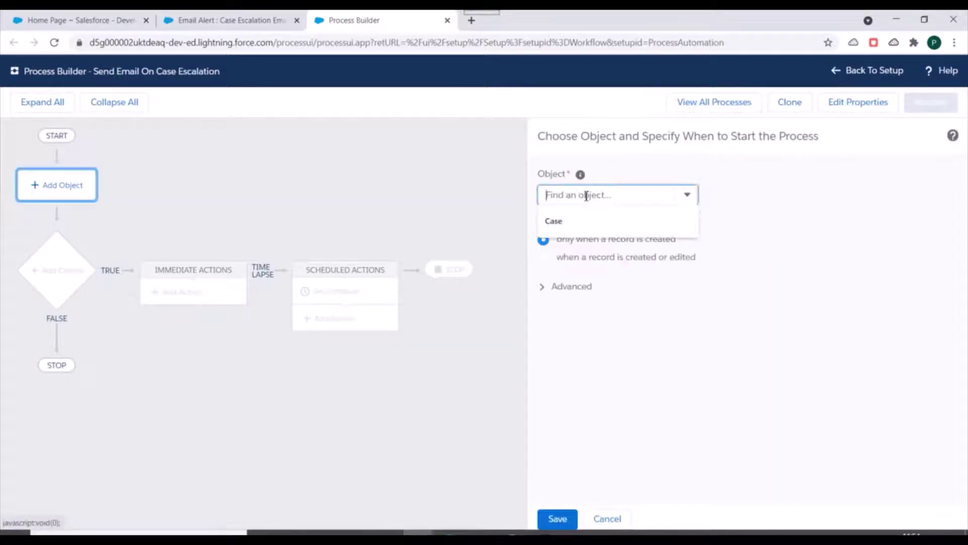
type("case")
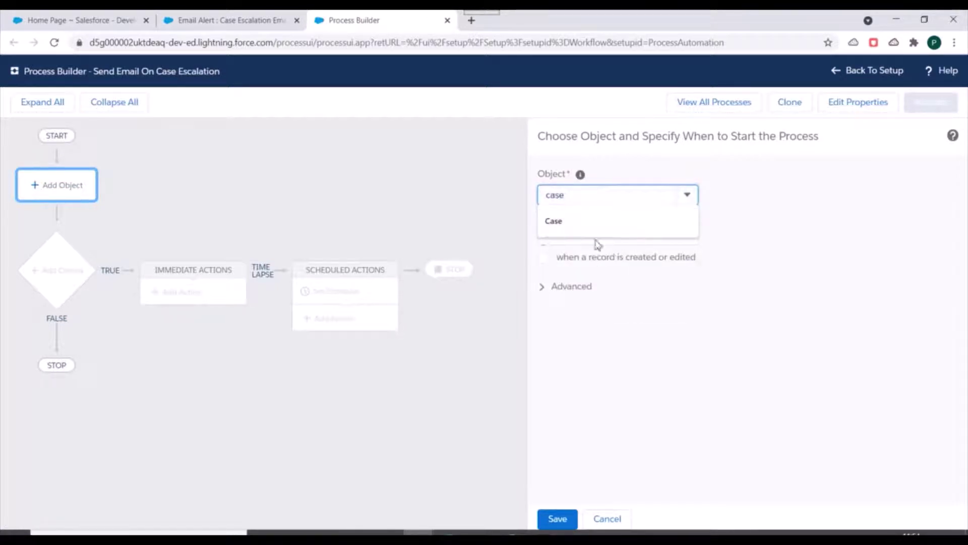
key("BackSpace")
left_click(582, 221)
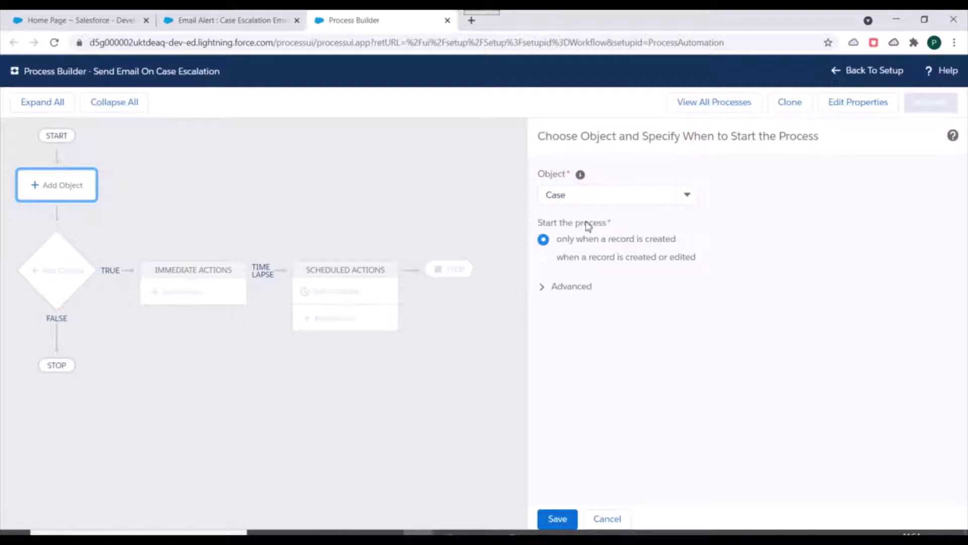
left_click(543, 258)
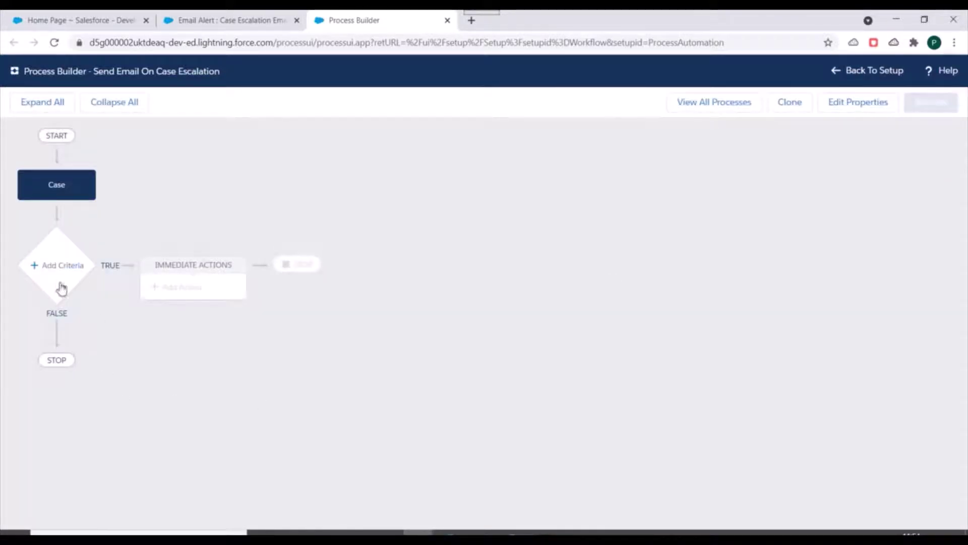
left_click(52, 267)
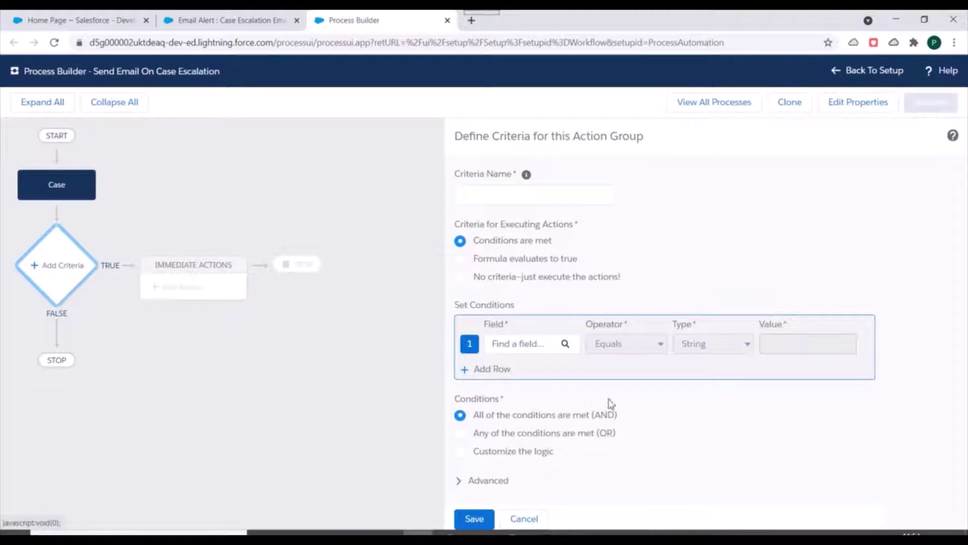
Name the new criteria 'Status is Escalation'
left_click(489, 190)
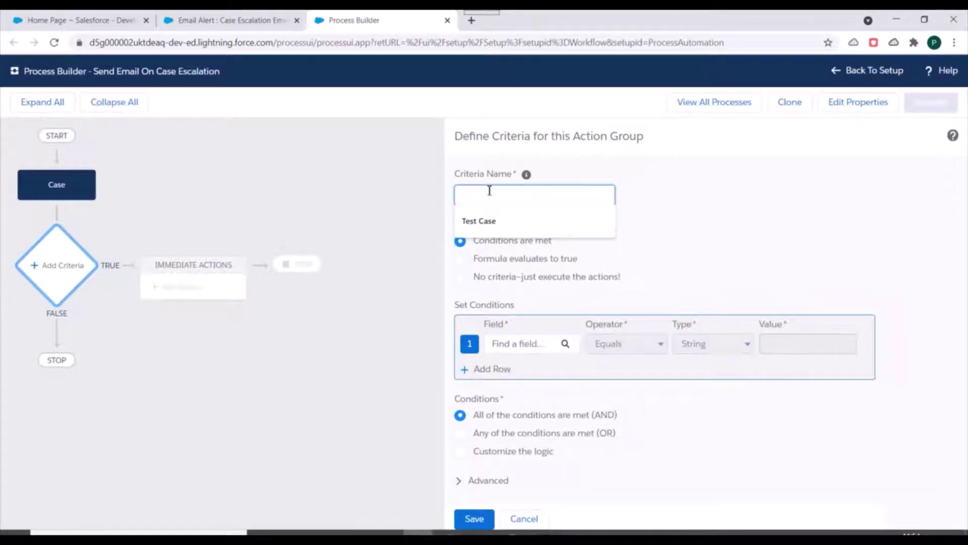
type("Status updated to Escalation")
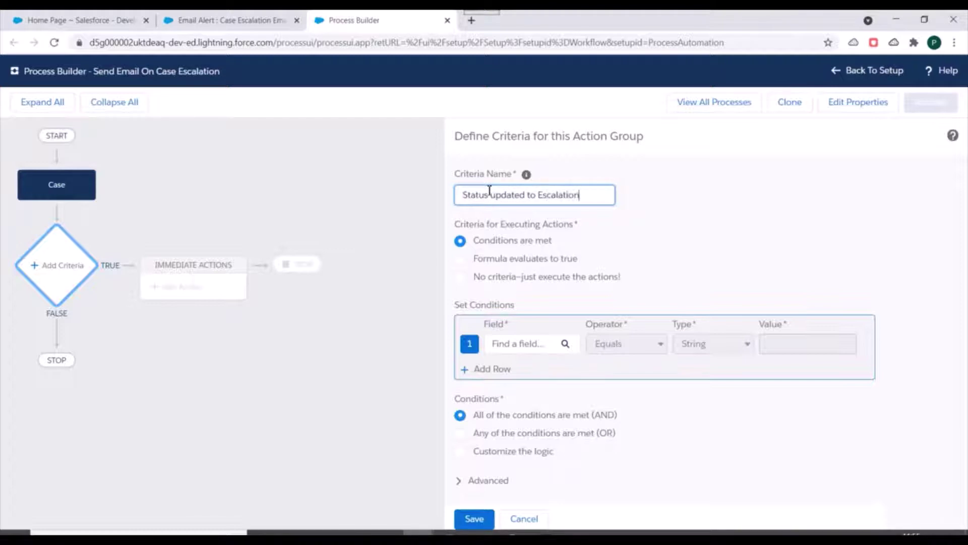
left_click_drag(538, 194, 491, 195)
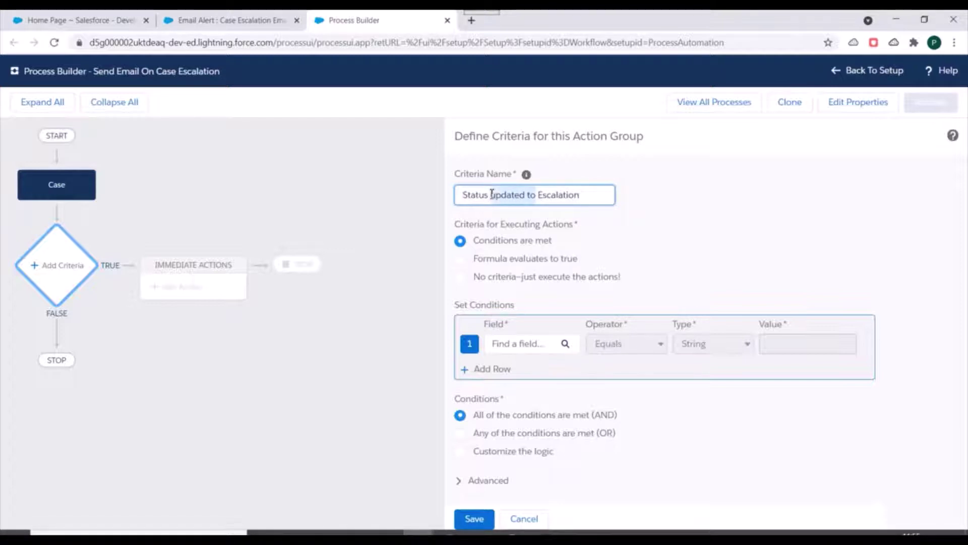
key("BackSpace")
type("is")
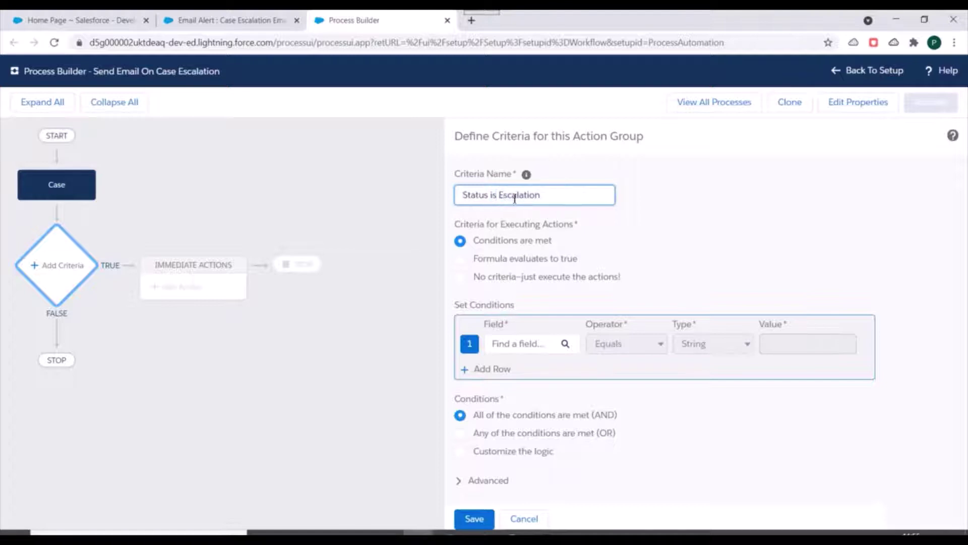
left_click(669, 225)
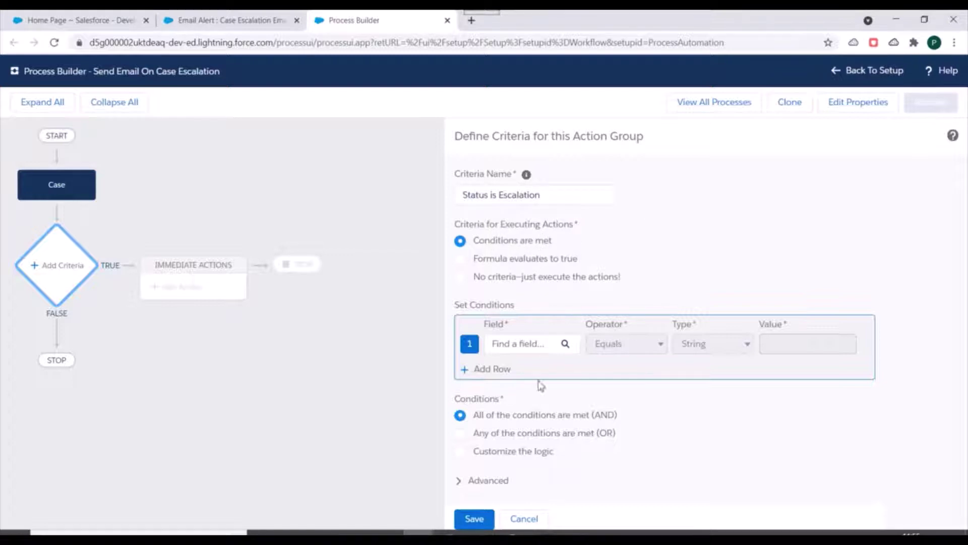
Add the first condition: [Case].Status Is null = False
left_click(527, 348)
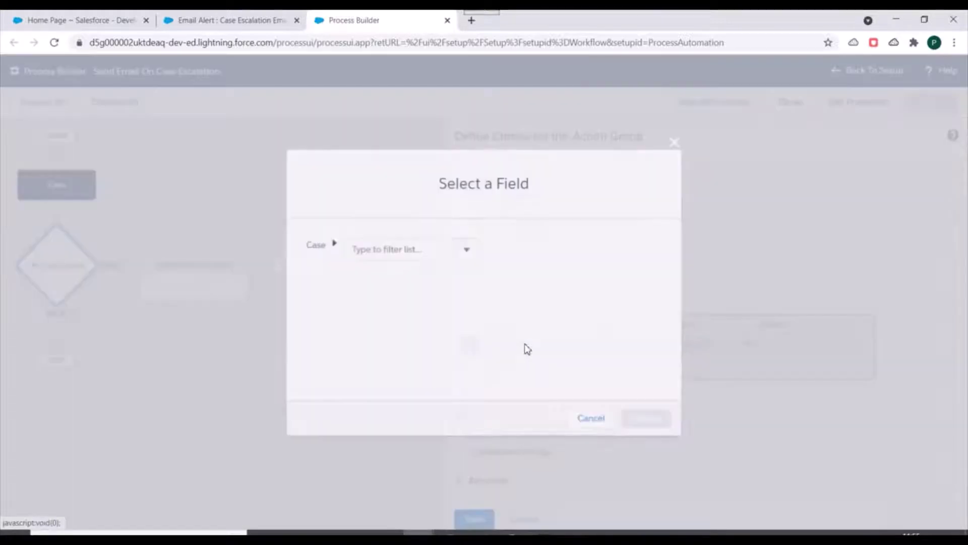
type("status")
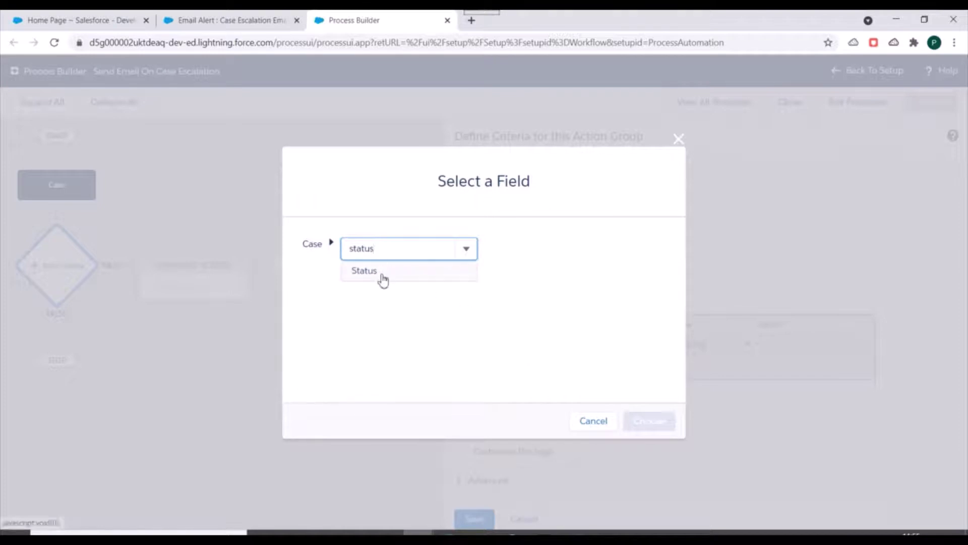
left_click(382, 276)
left_click(652, 419)
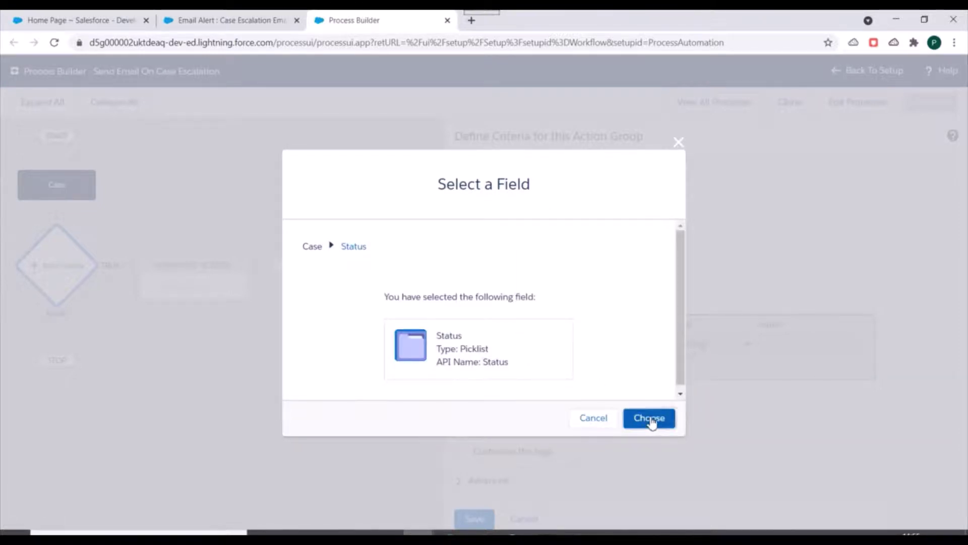
left_click(637, 348)
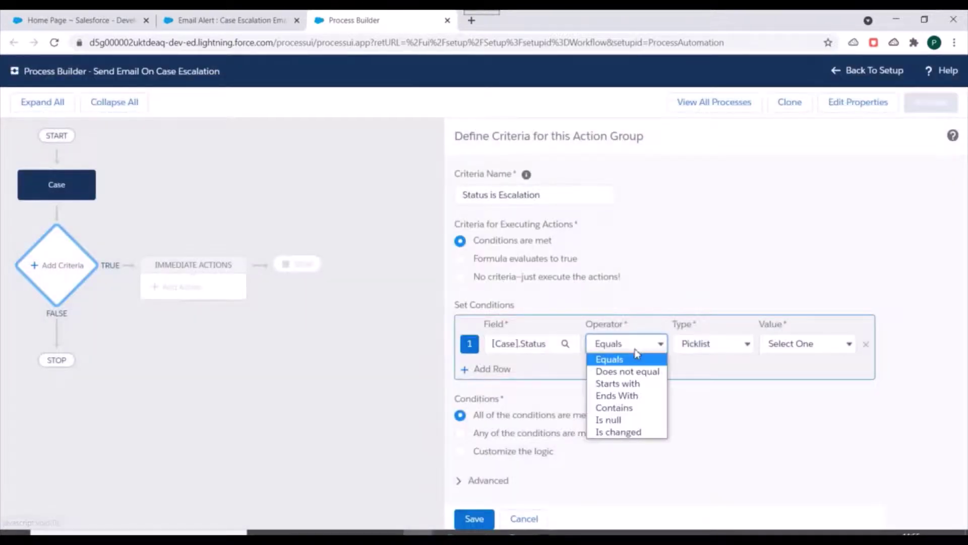
key("Escape")
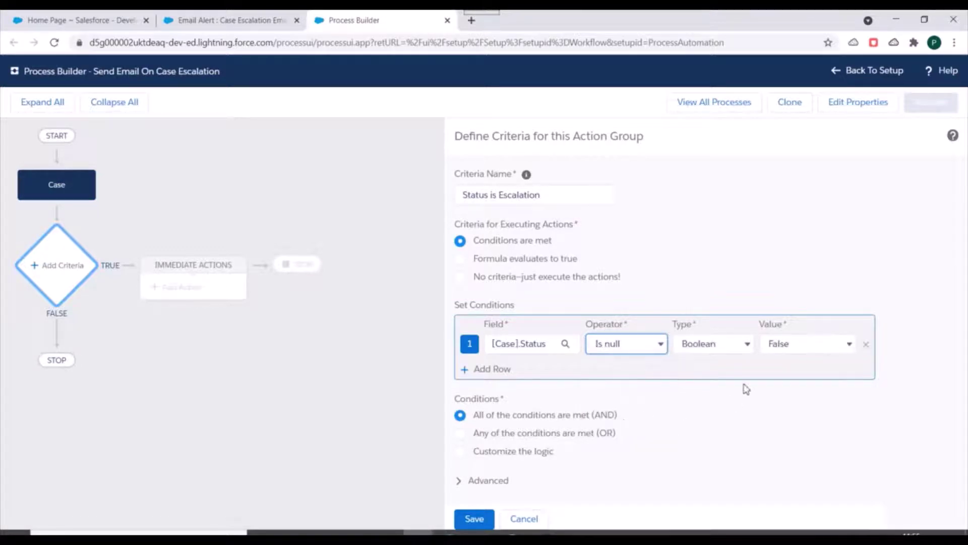
Add the second condition: [Case].Status Equals Escalated
left_click(488, 374)
left_click(505, 369)
type("status")
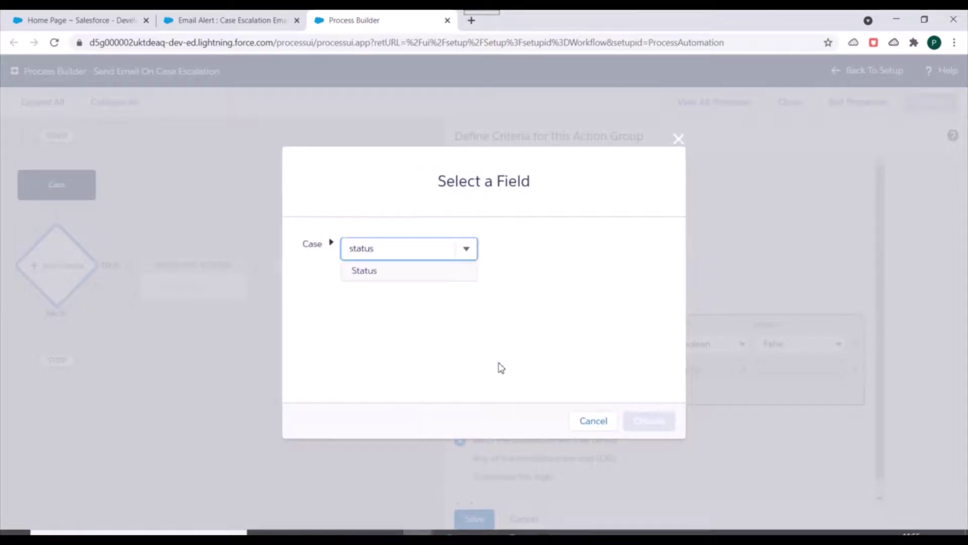
left_click(404, 271)
left_click(650, 418)
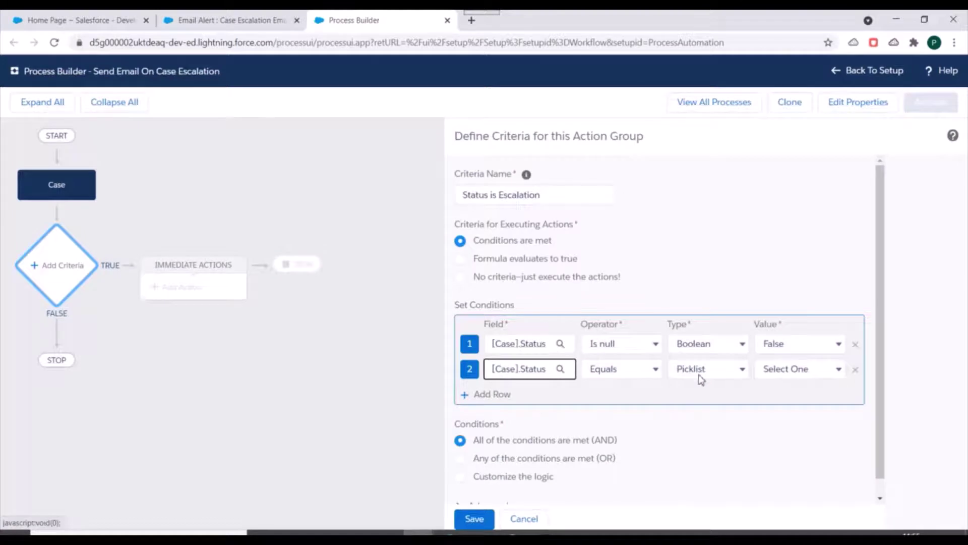
left_click(797, 370)
left_click(789, 422)
scroll(703, 272, "down", 2)
left_click(730, 413)
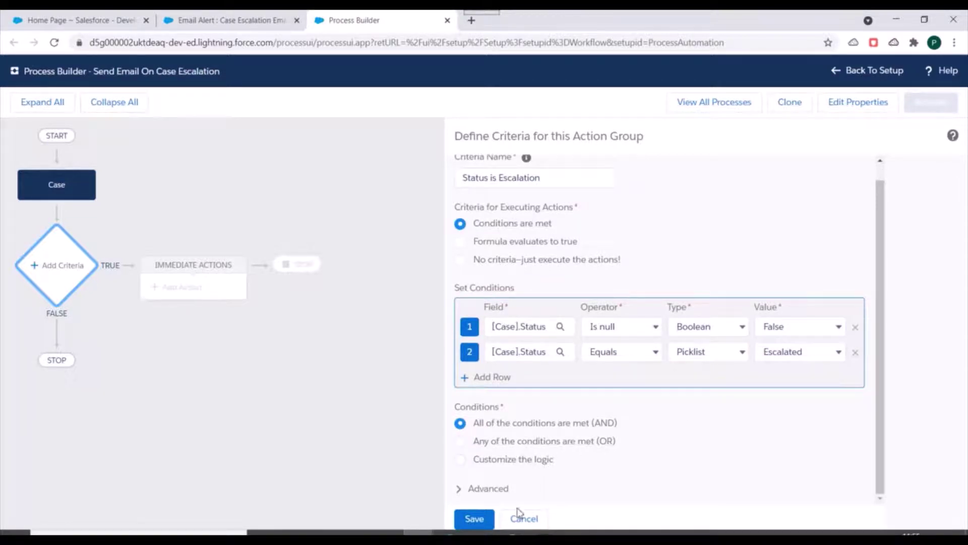
Save the criteria and add an Email Alerts immediate action named 'Send an Email'
left_click(483, 521)
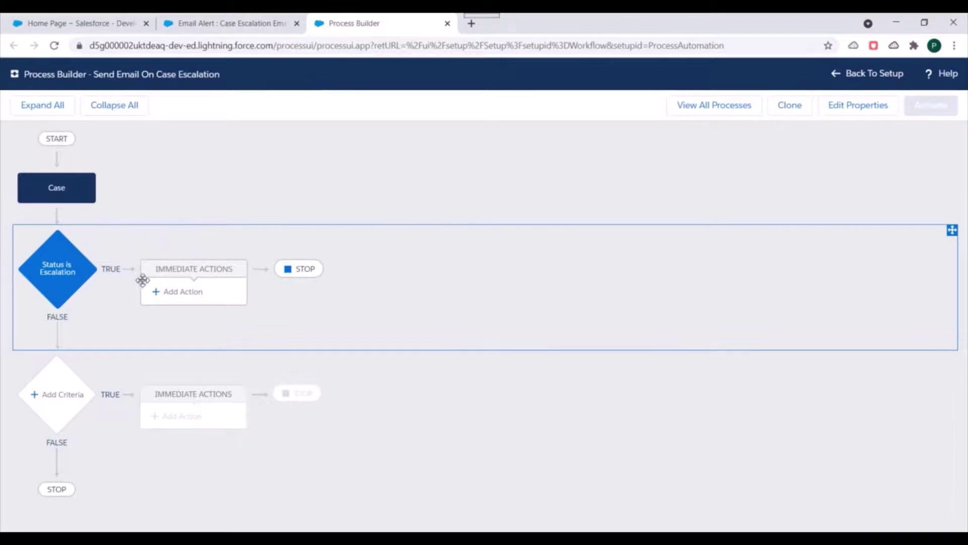
left_click(179, 295)
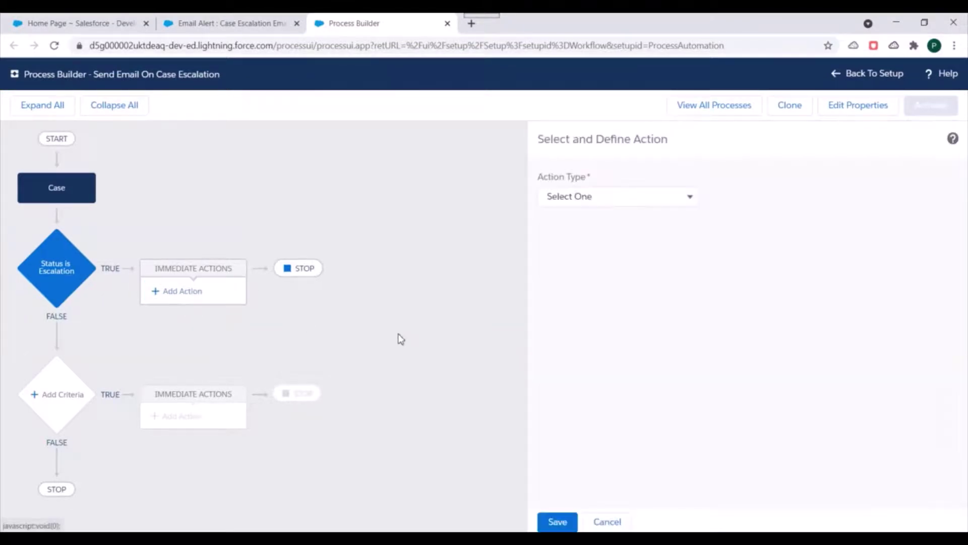
left_click(621, 201)
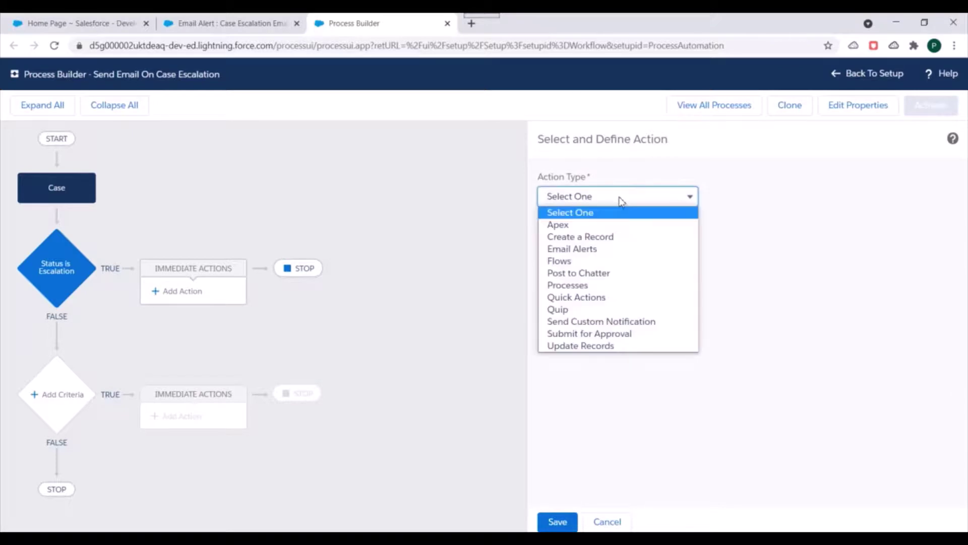
left_click(603, 251)
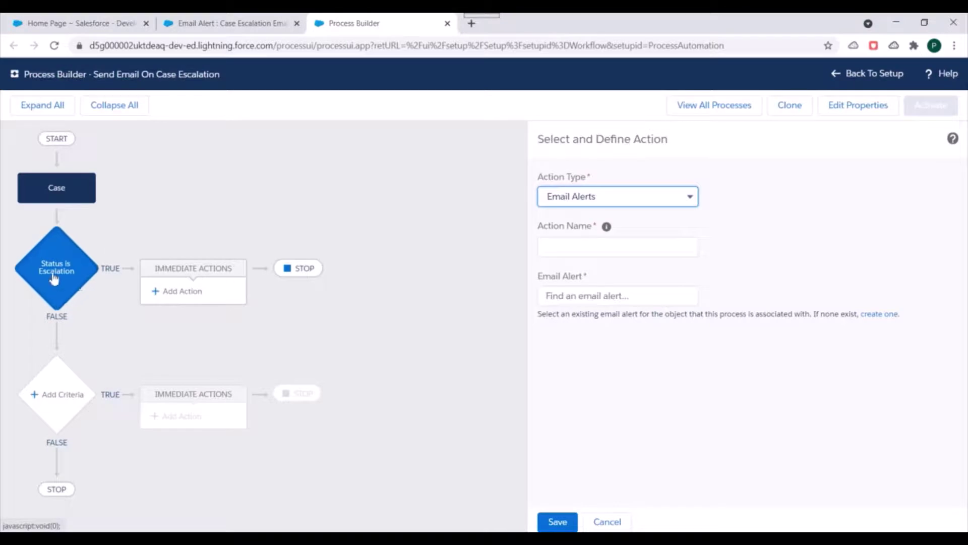
left_click(564, 248)
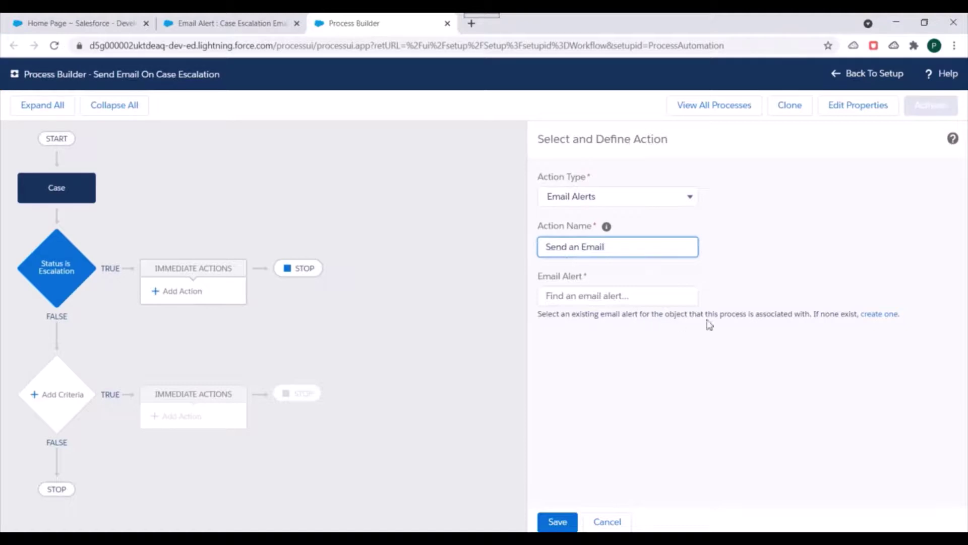
Copy Case_Escalation_Email from the alert page and select that alert in the action
left_click(577, 296)
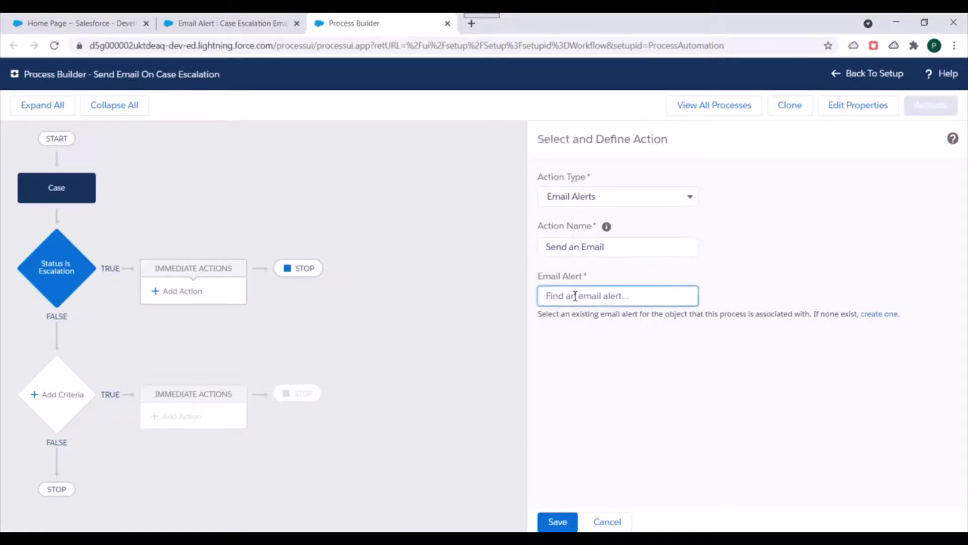
left_click(240, 23)
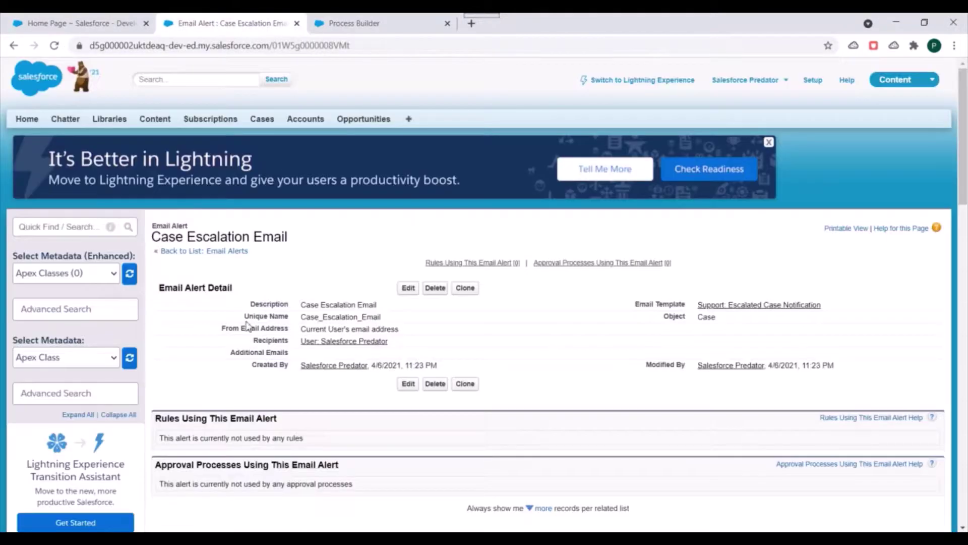
double_click(320, 317)
key("ctrl+c")
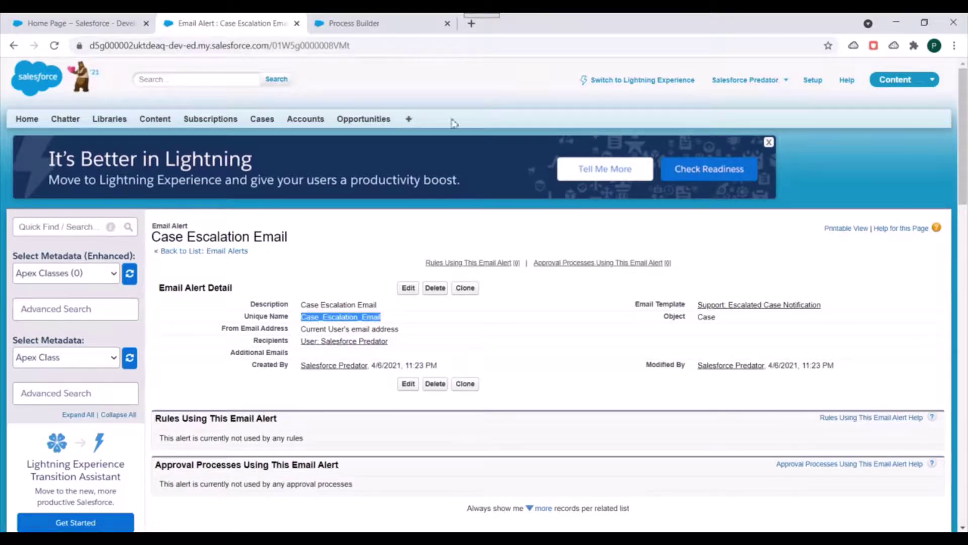
left_click(406, 23)
key("ctrl+v")
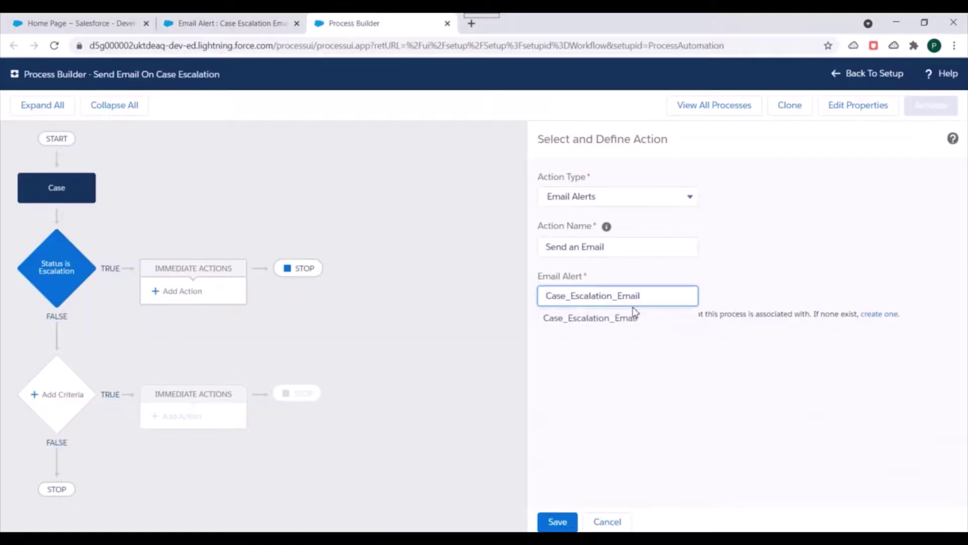
left_click(592, 323)
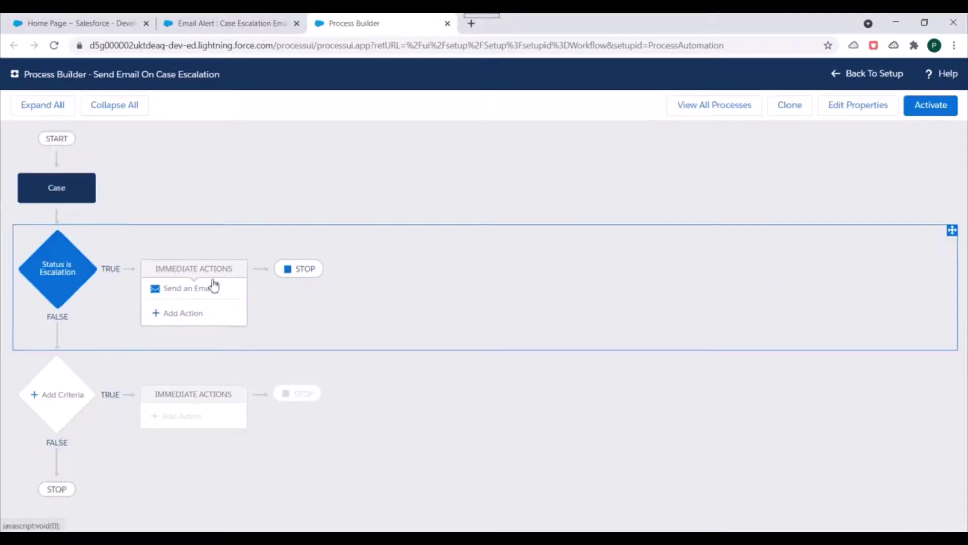
Review the Case trigger, the Status equals Escalated criteria and the Case Escalation Email action
left_click(54, 193)
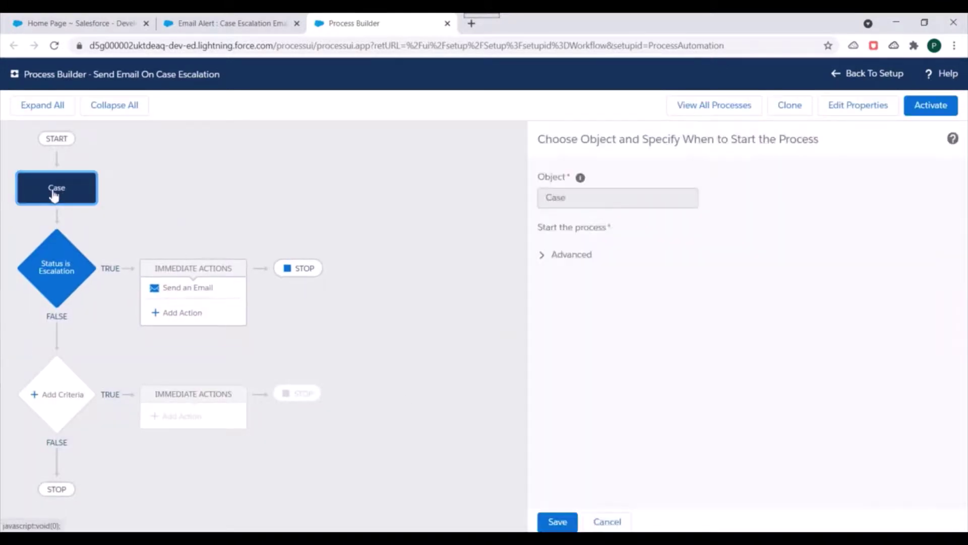
left_click(57, 270)
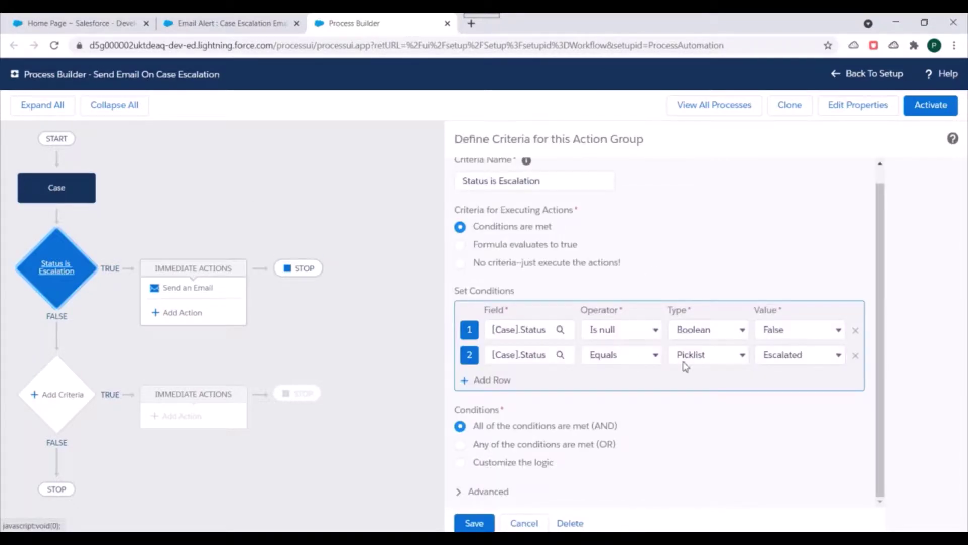
left_click(190, 287)
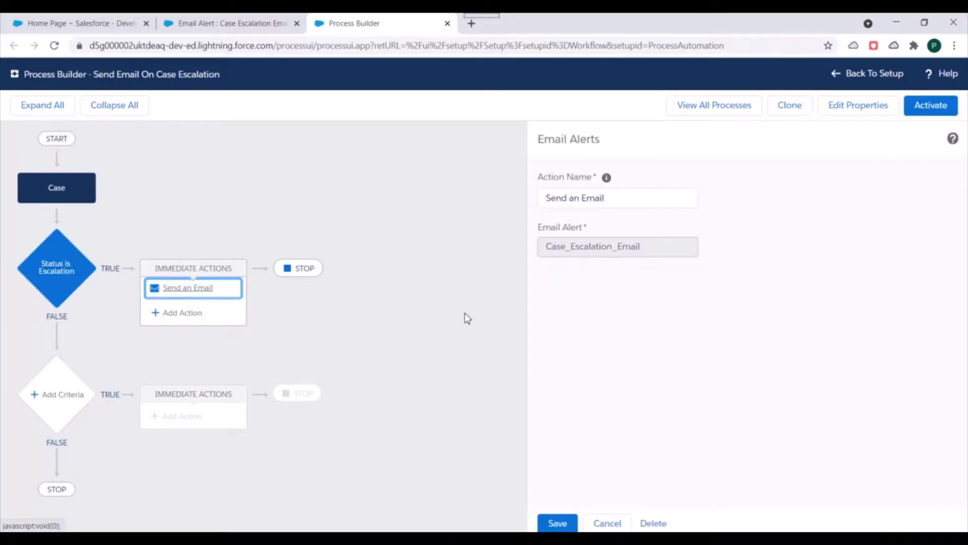
Activate the Send Email On Case Escalation process and return to the Case Escalation Email alert page
left_click(931, 105)
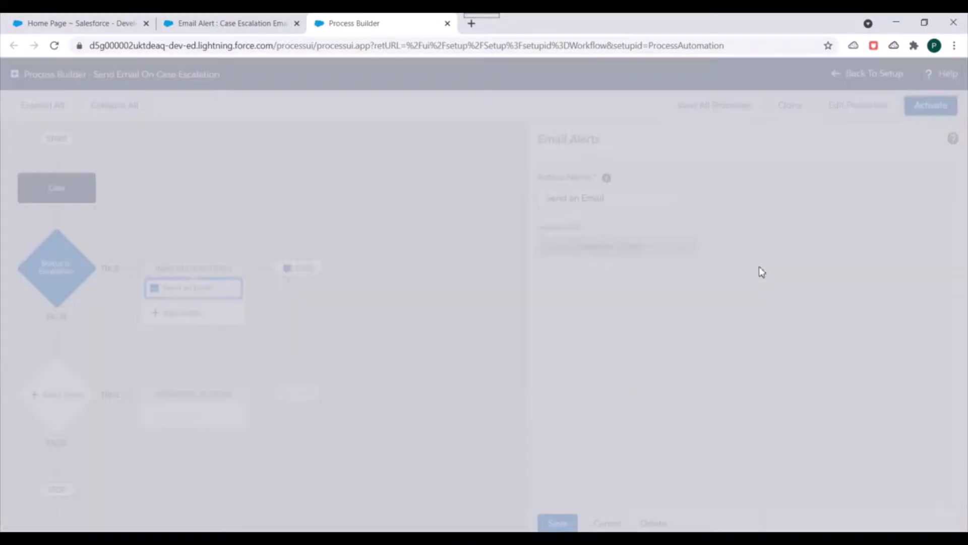
left_click(640, 365)
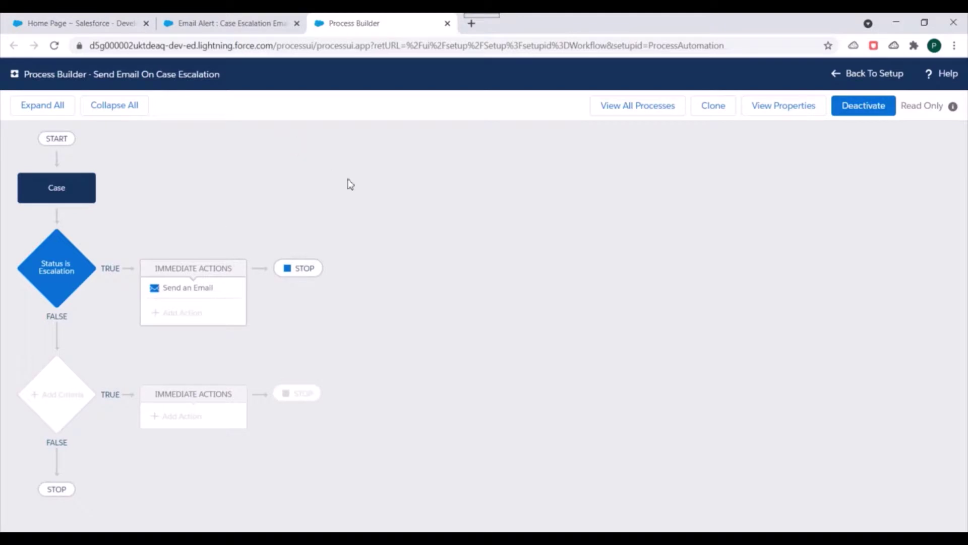
left_click(192, 22)
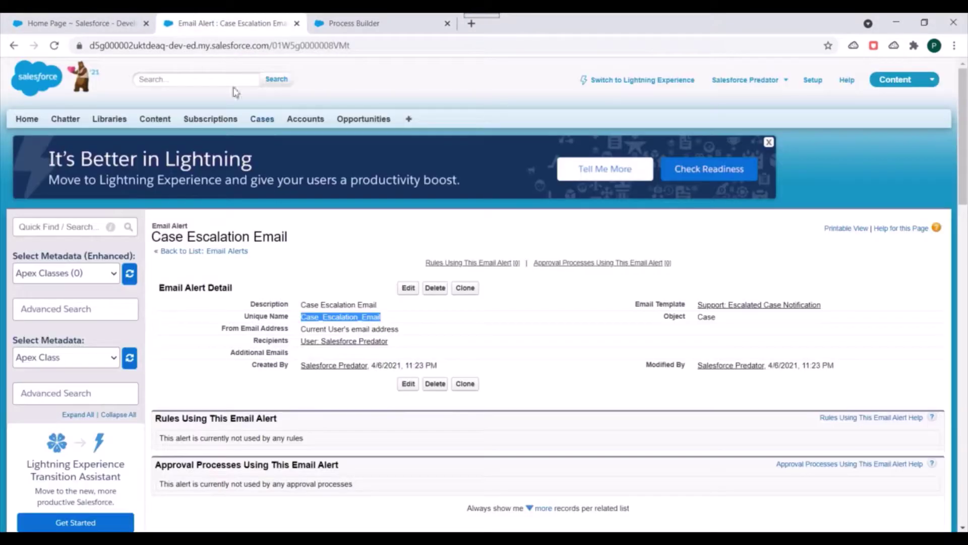
Open the Cases home page and a Gmail tab signed in as the alert recipient's account
left_click(261, 119, "ctrl")
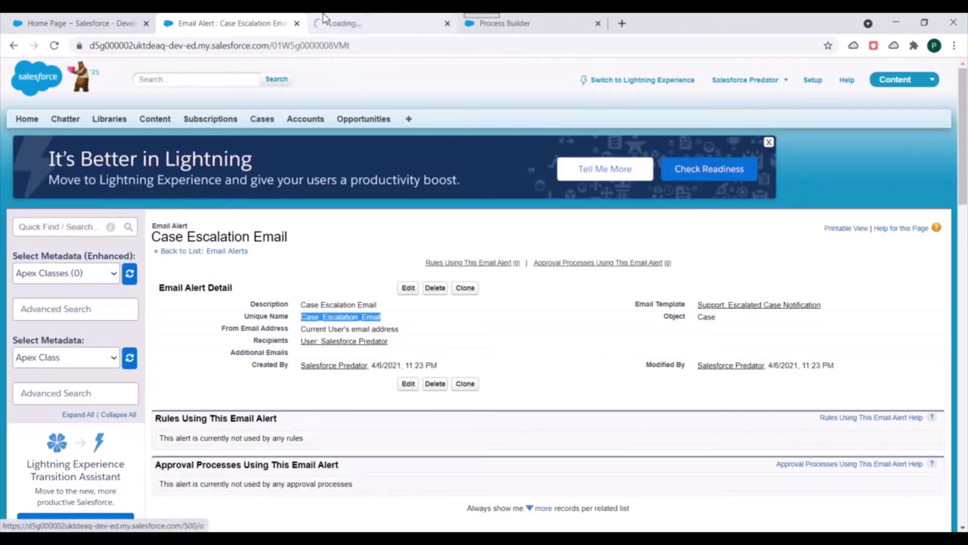
key("ctrl+Tab")
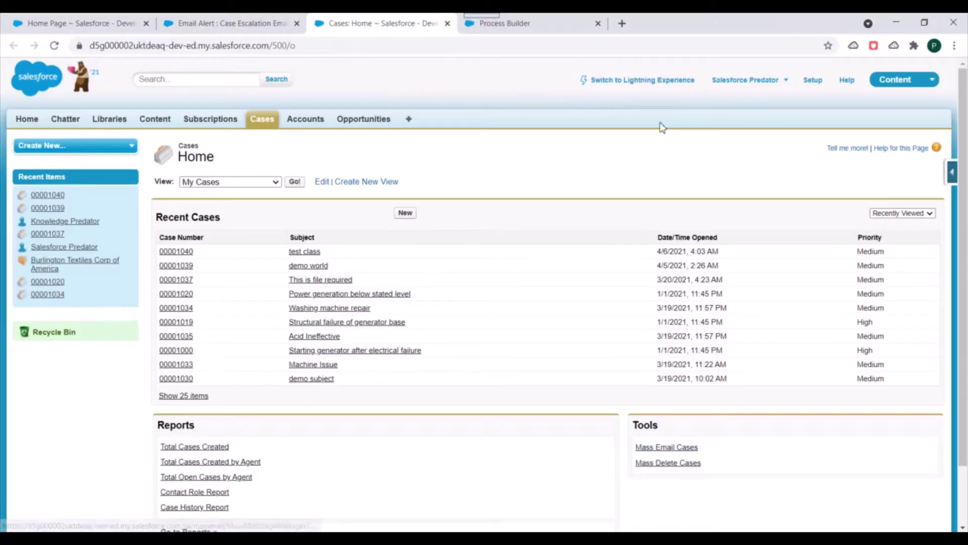
left_click(622, 24)
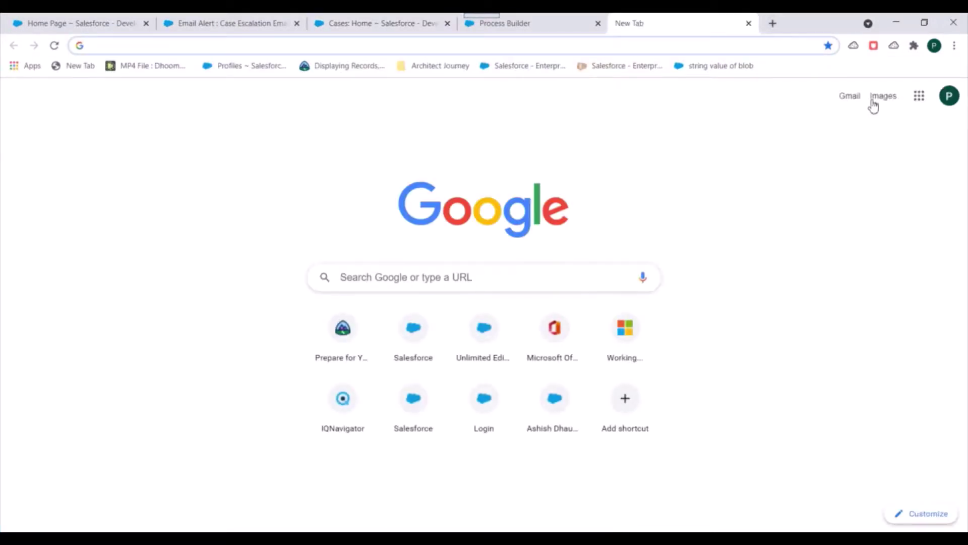
left_click(946, 98)
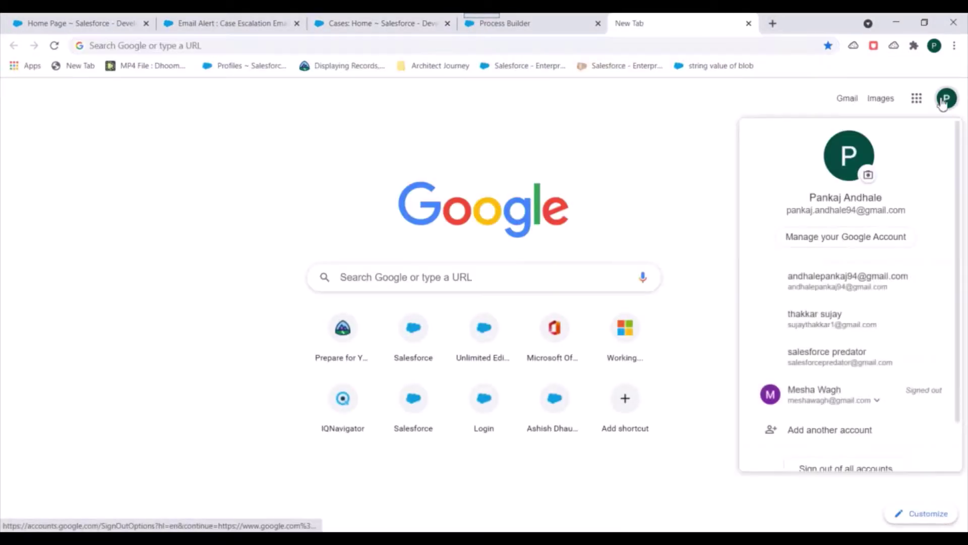
left_click(852, 362)
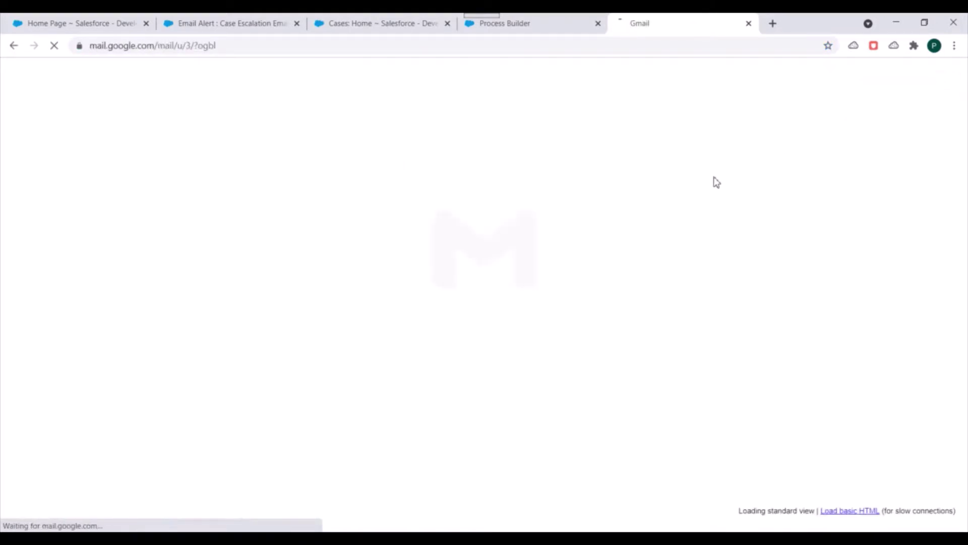
left_click(382, 18)
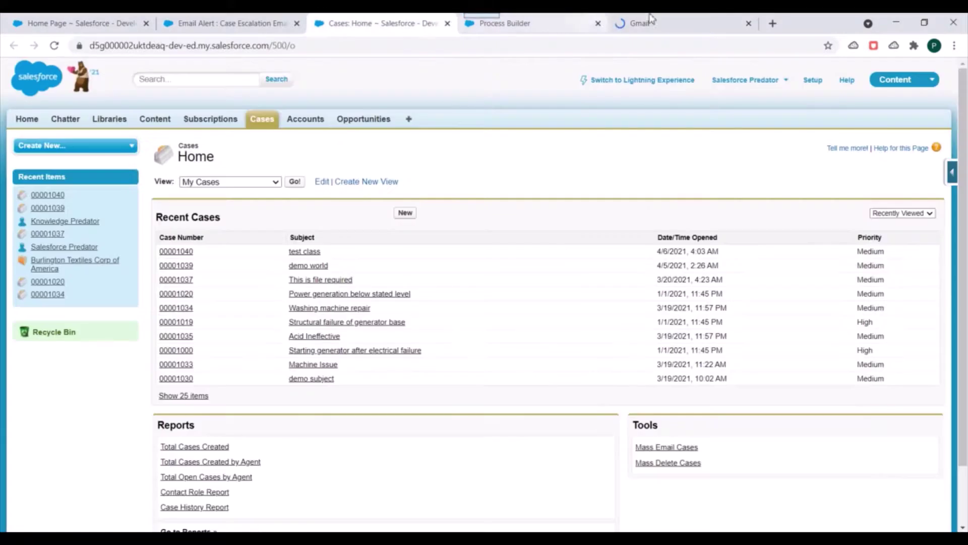
left_click(690, 26)
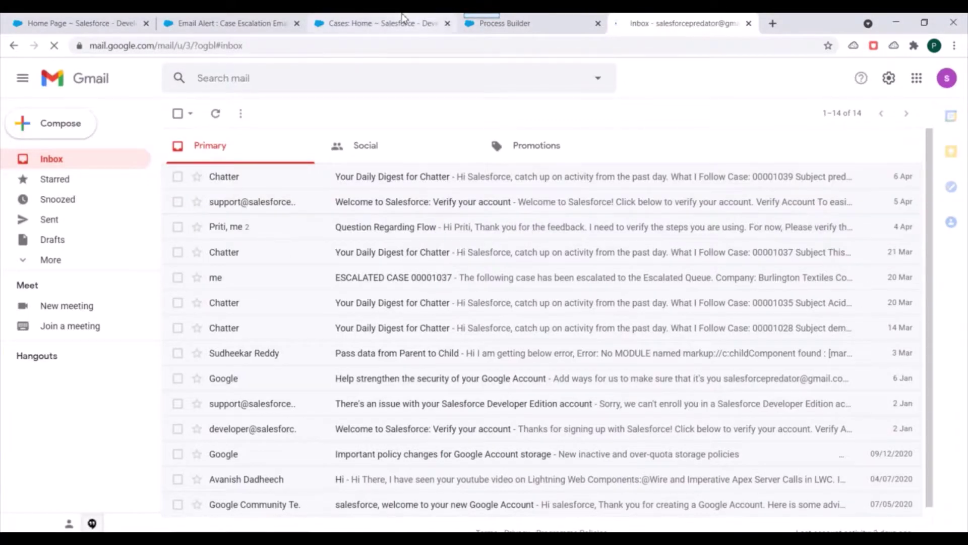
left_click(433, 23)
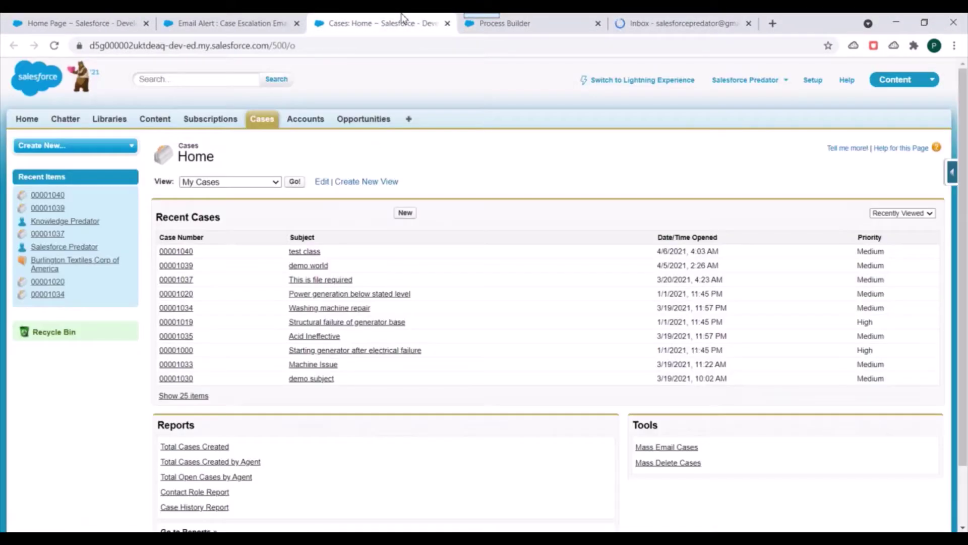
Check case 00001040, then open case 00001039 'demo world' in a new tab
left_click(182, 252)
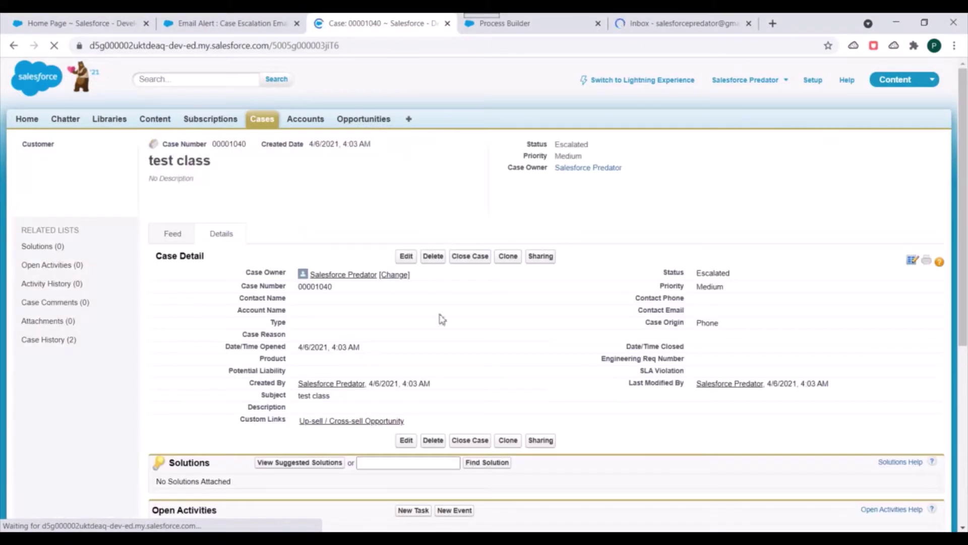
left_click(13, 45)
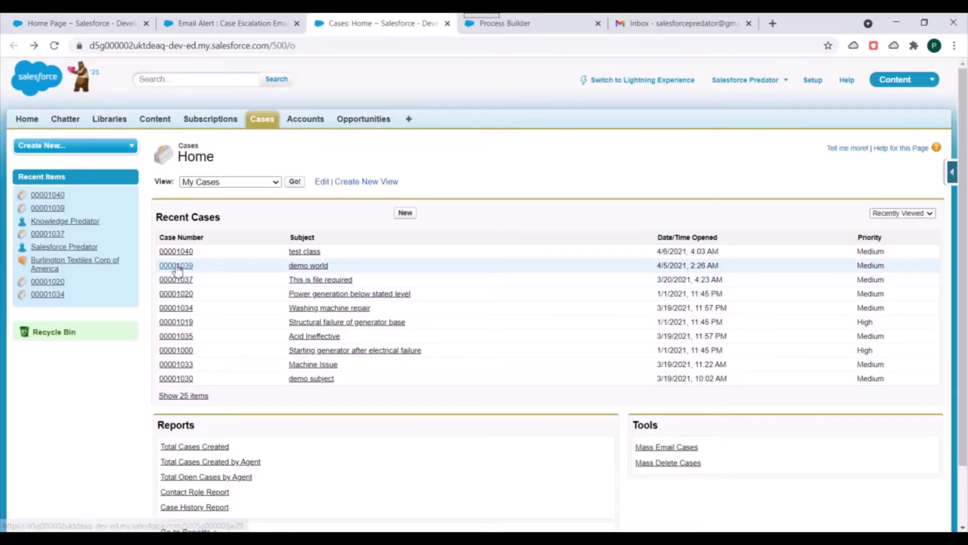
middle_click(176, 265)
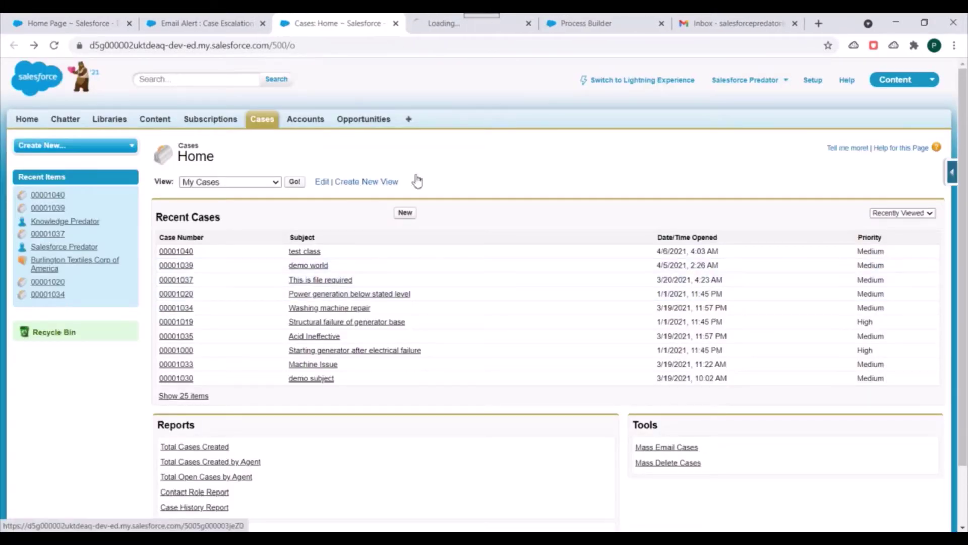
key("ctrl+Tab")
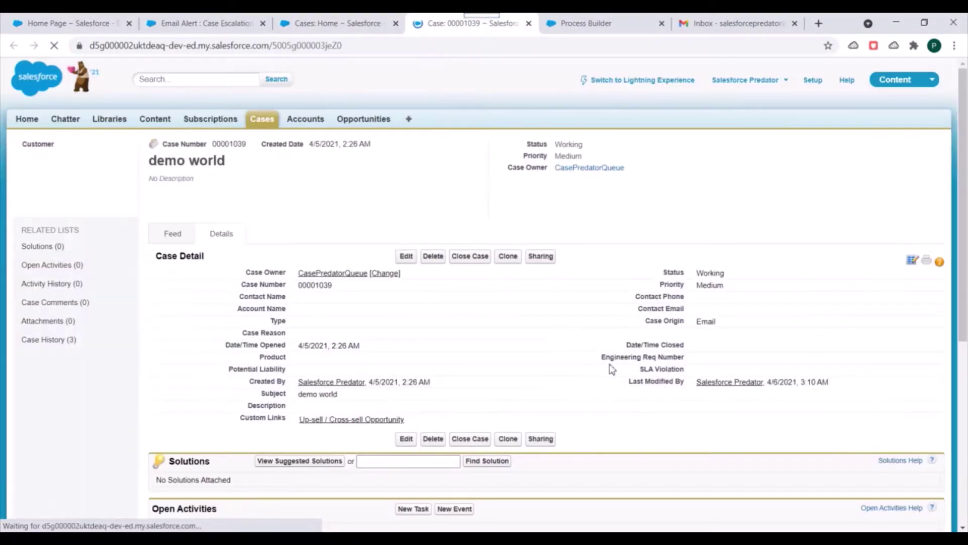
Change case 00001039's Status from Working to Escalated and save it
left_click(405, 256)
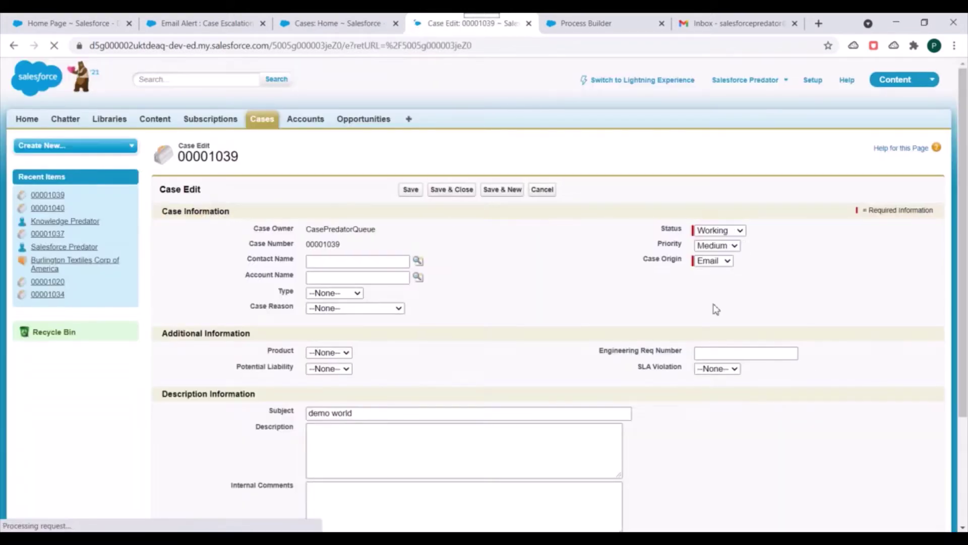
left_click(720, 230)
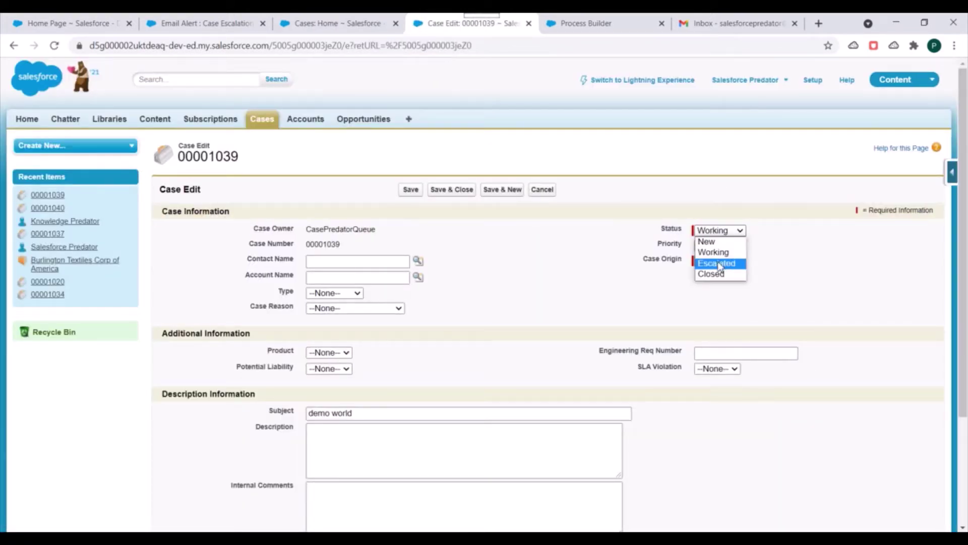
left_click(719, 263)
left_click(410, 189)
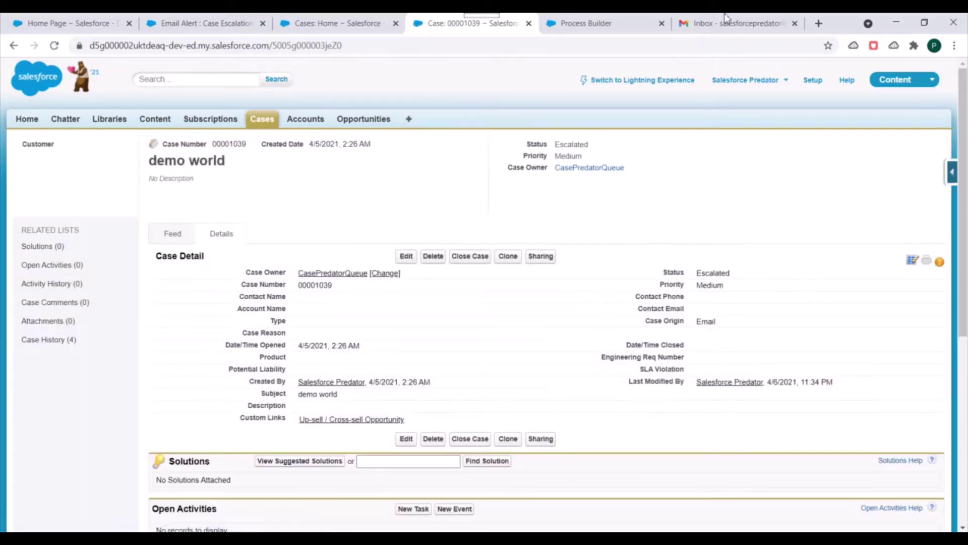
left_click(736, 24)
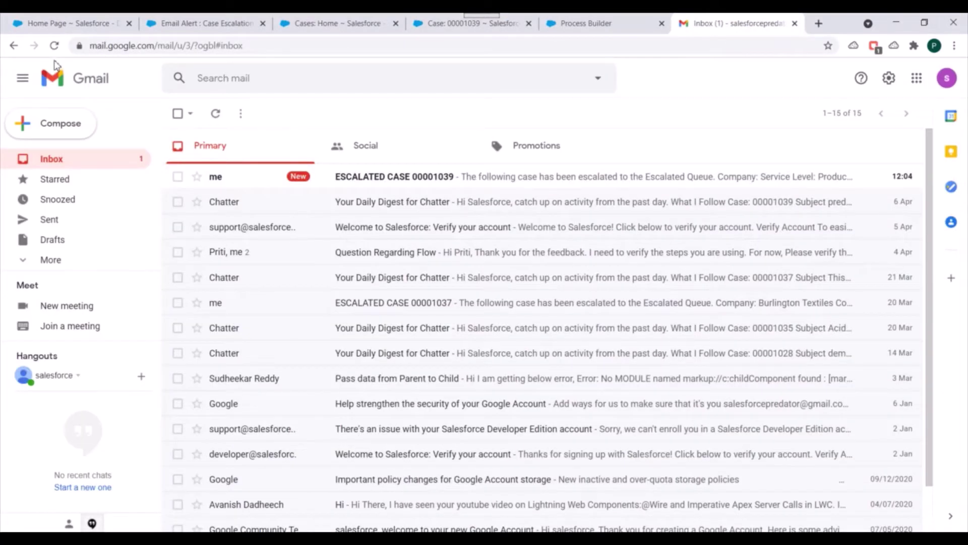
Open the ESCALATED CASE 00001039 email and pick out its demo world subject and case number
left_click(381, 179)
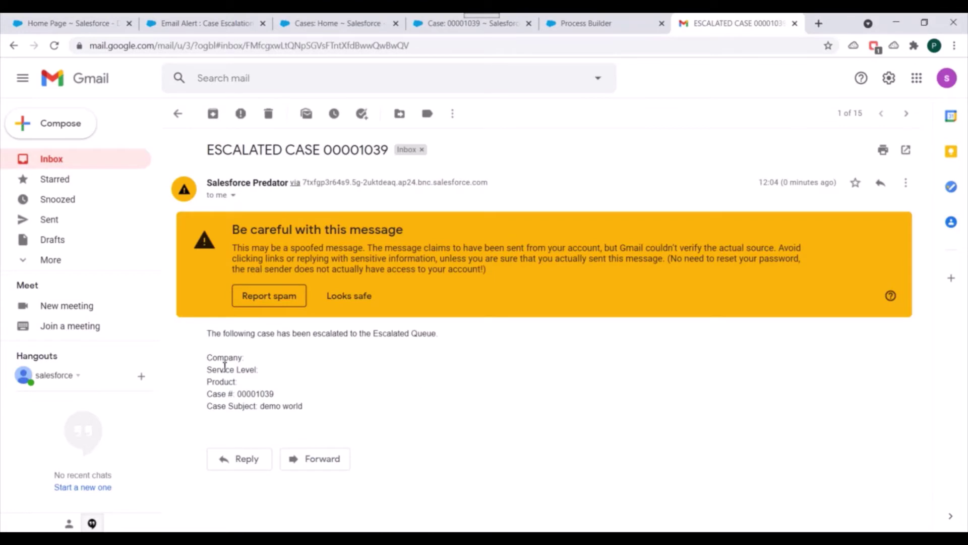
triple_click(339, 423)
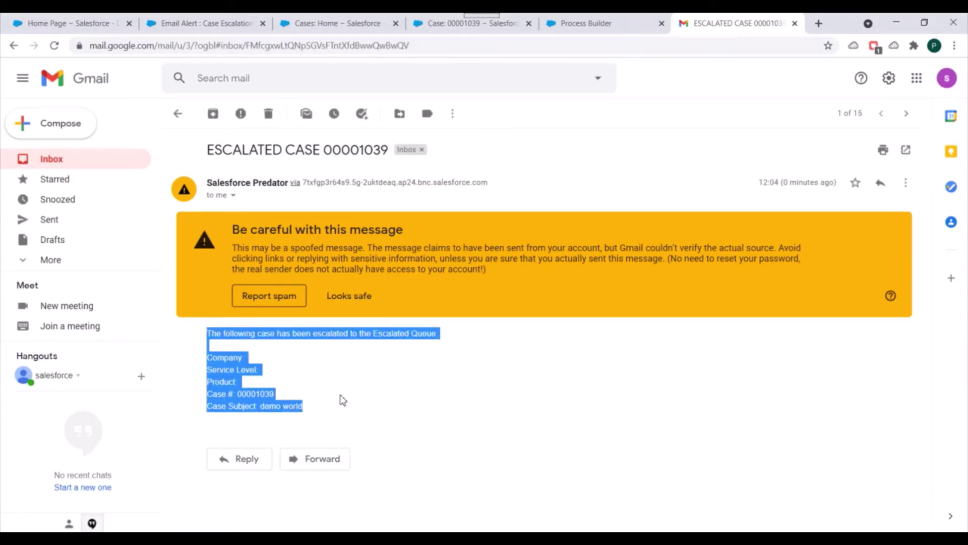
left_click(333, 411)
left_click_drag(261, 406, 305, 410)
left_click_drag(243, 394, 297, 398)
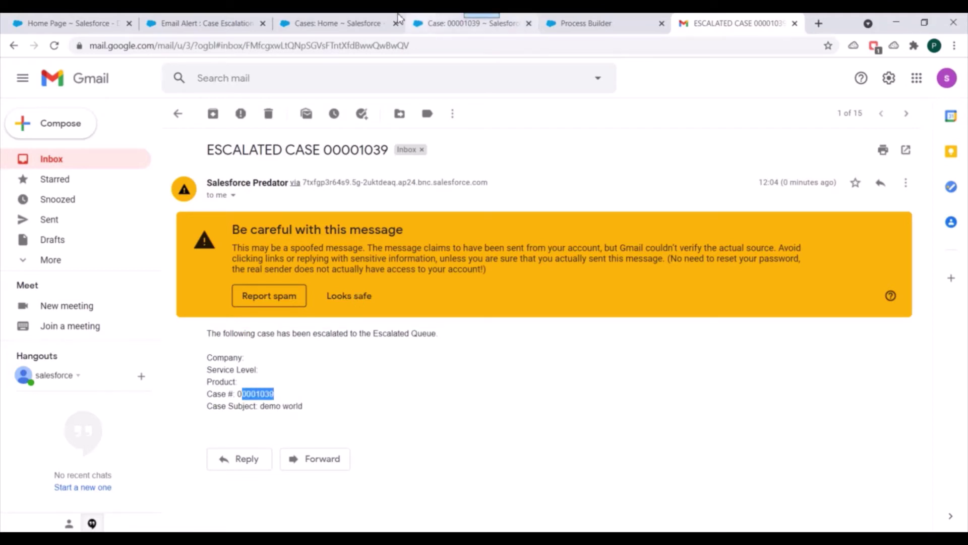
Compare the email with case 00001039 'demo world', then go back to the active escalation process
left_click(469, 23)
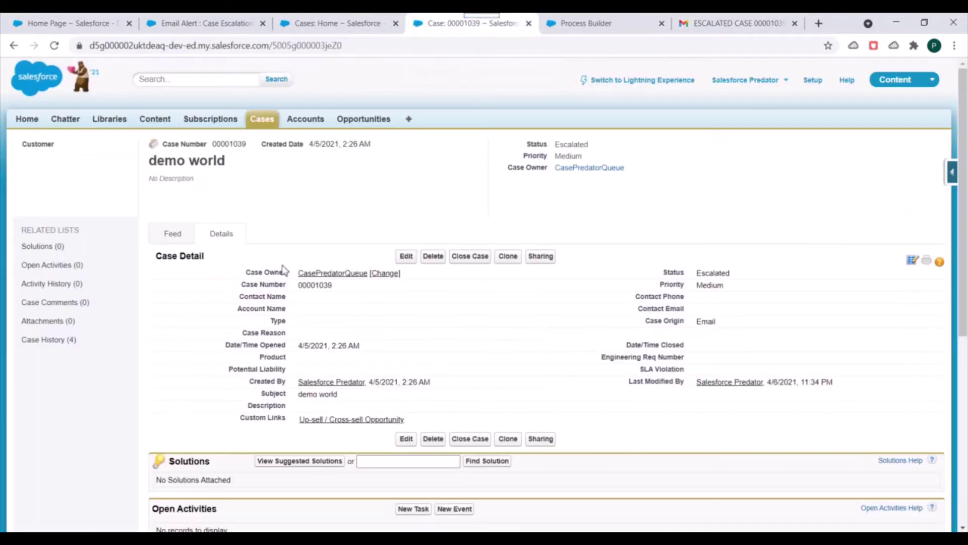
left_click_drag(157, 161, 291, 168)
scroll(521, 177, "down", 4)
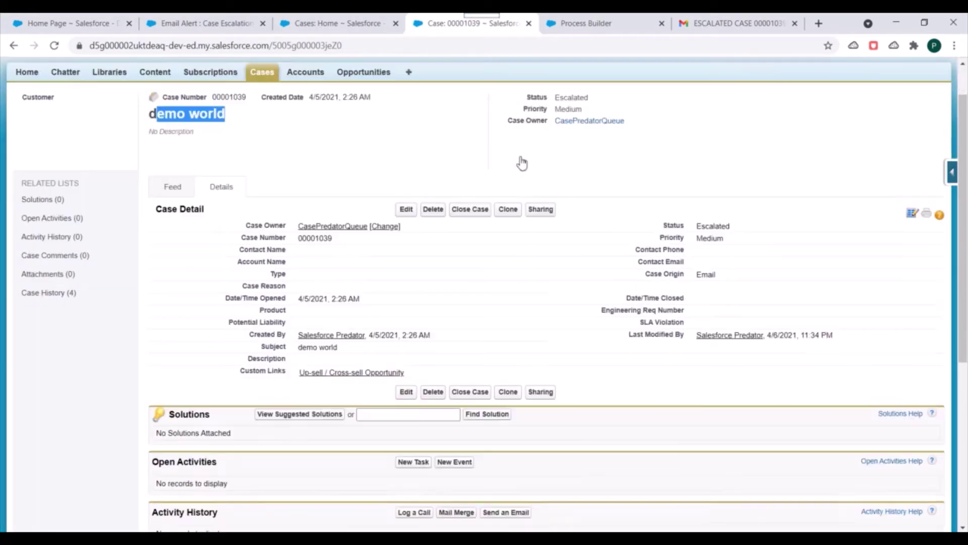
scroll(523, 217, "up", 4)
left_click(356, 19)
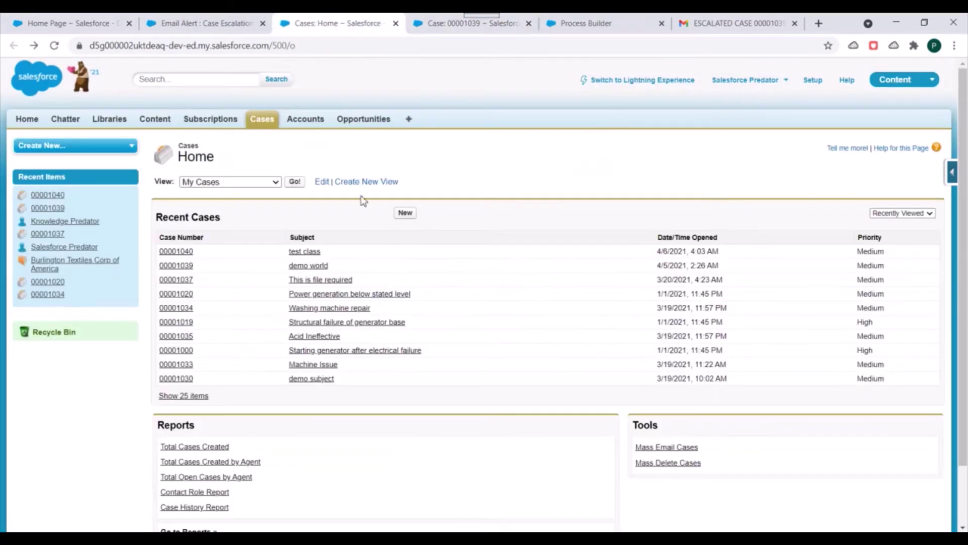
left_click(204, 22)
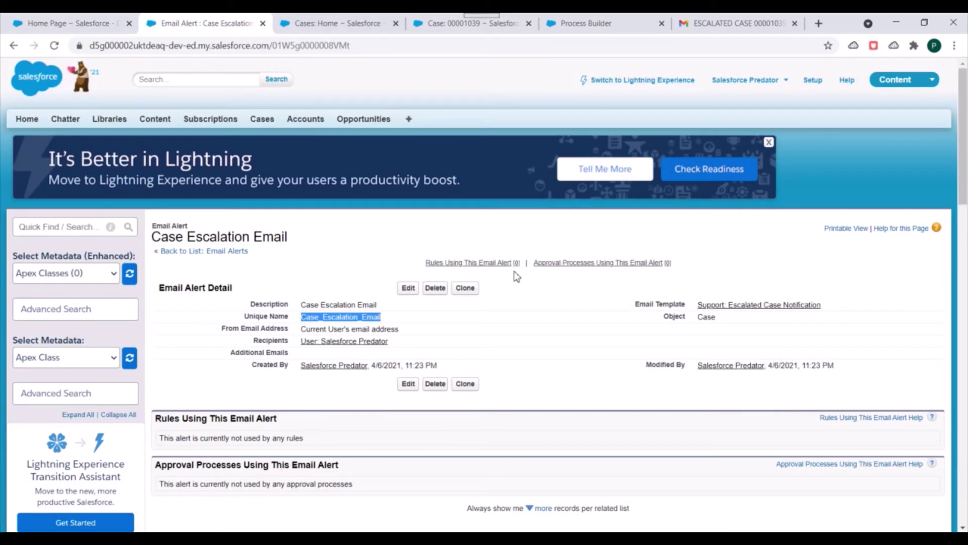
left_click(618, 23)
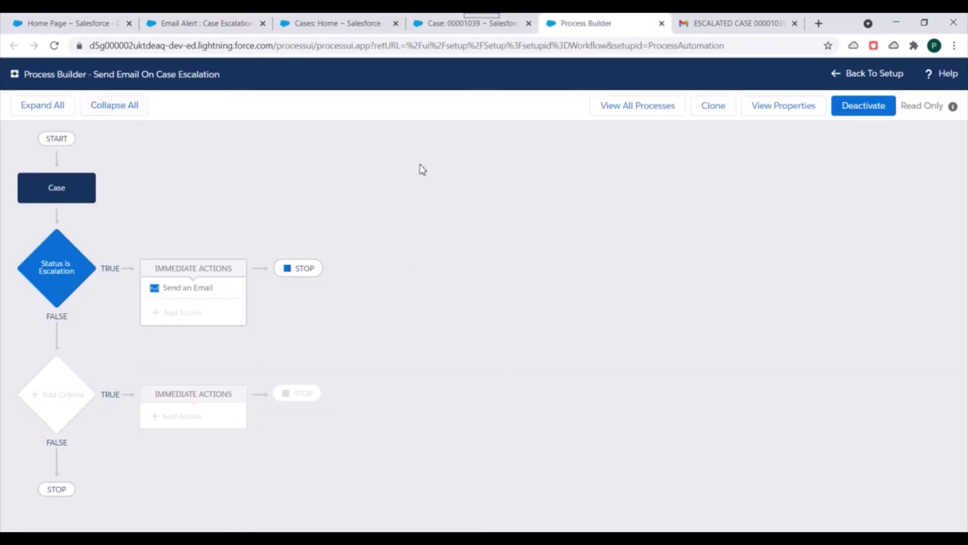